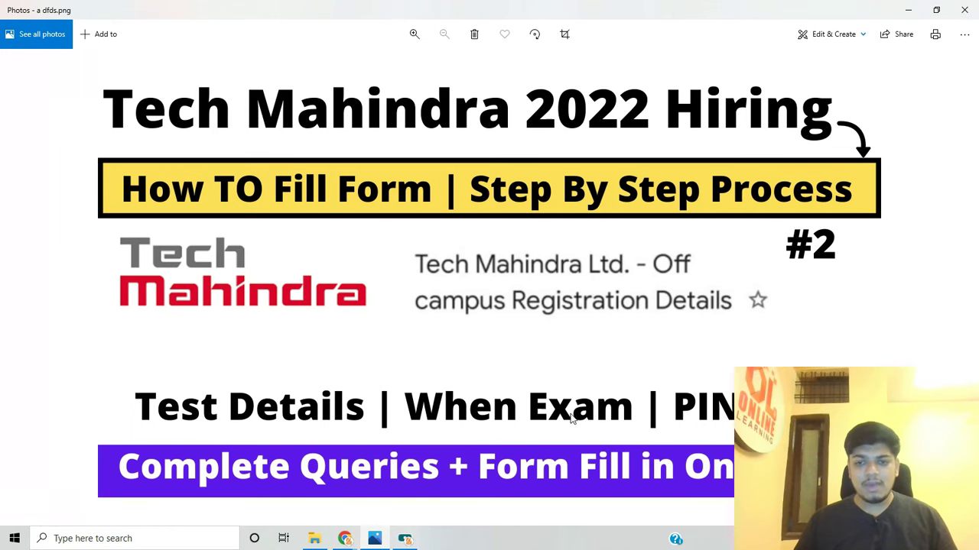
Leave the Tech Mahindra YouTube video and switch to the E Campus - TechM welcome tab
scroll(623, 352, "up", 3)
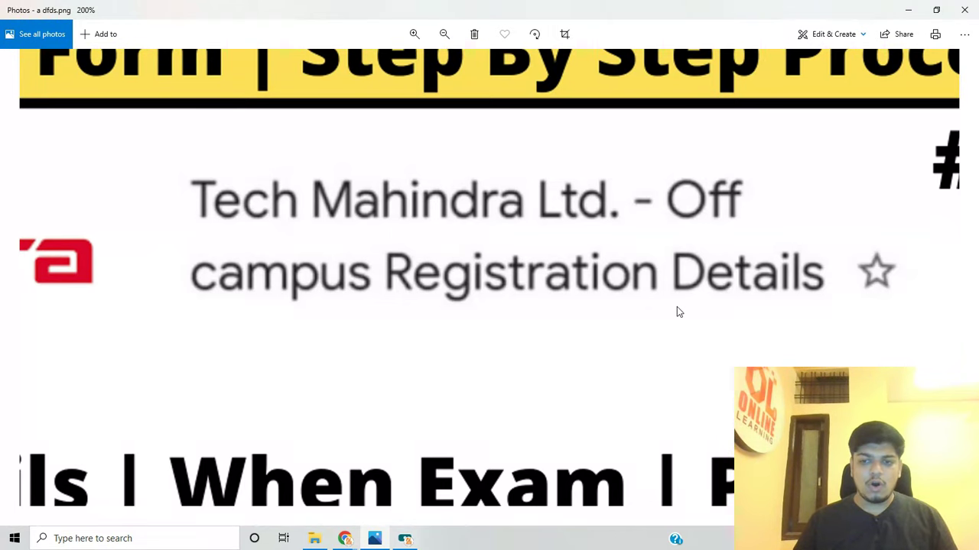
scroll(678, 310, "down", 3)
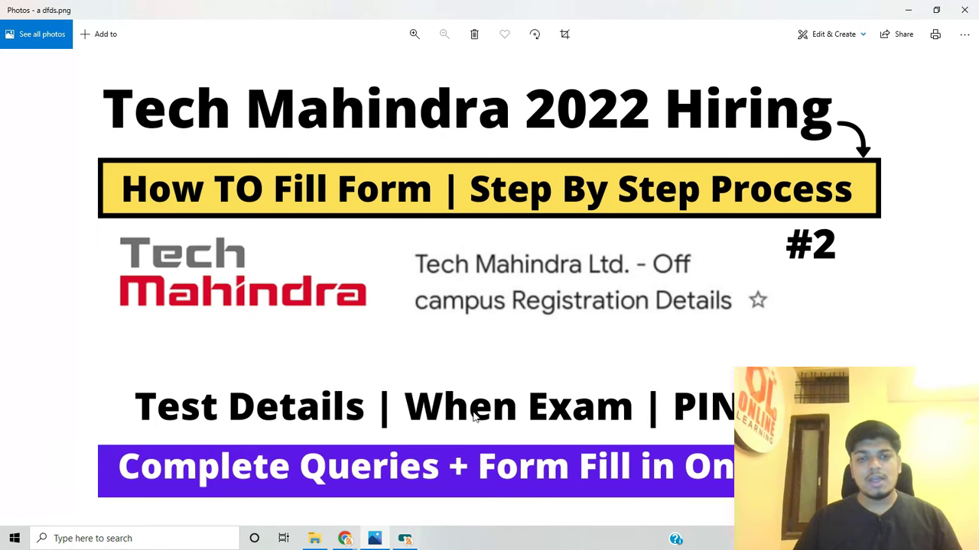
mouse_move(348, 539)
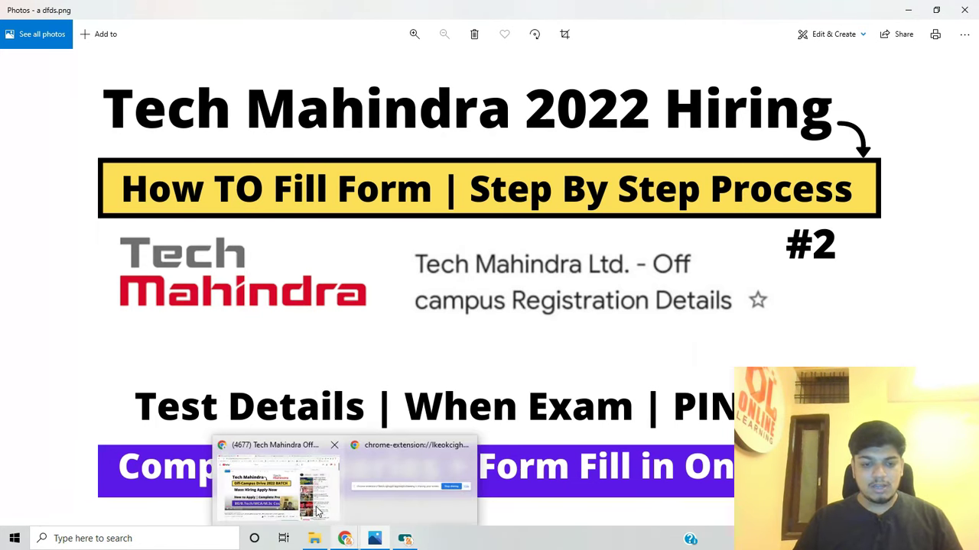
left_click(306, 489)
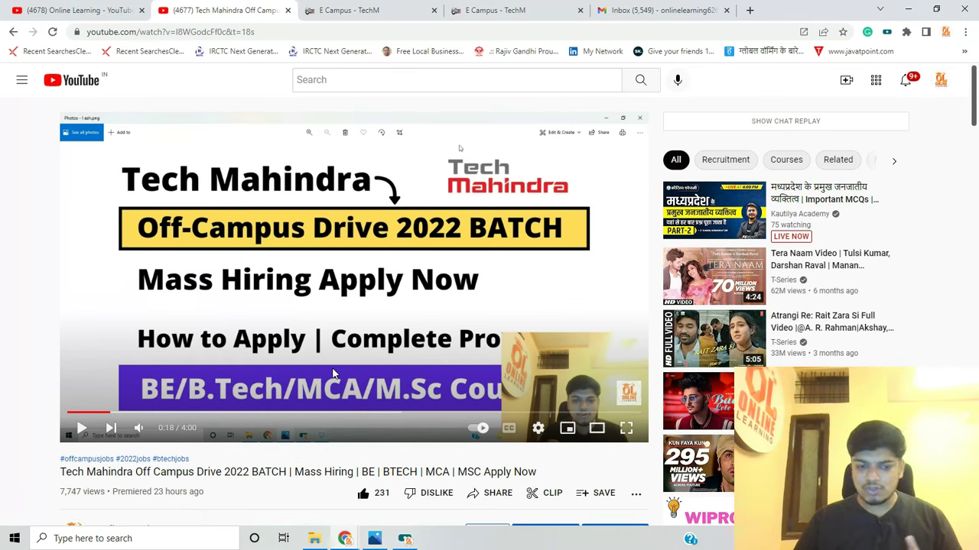
left_click(126, 10)
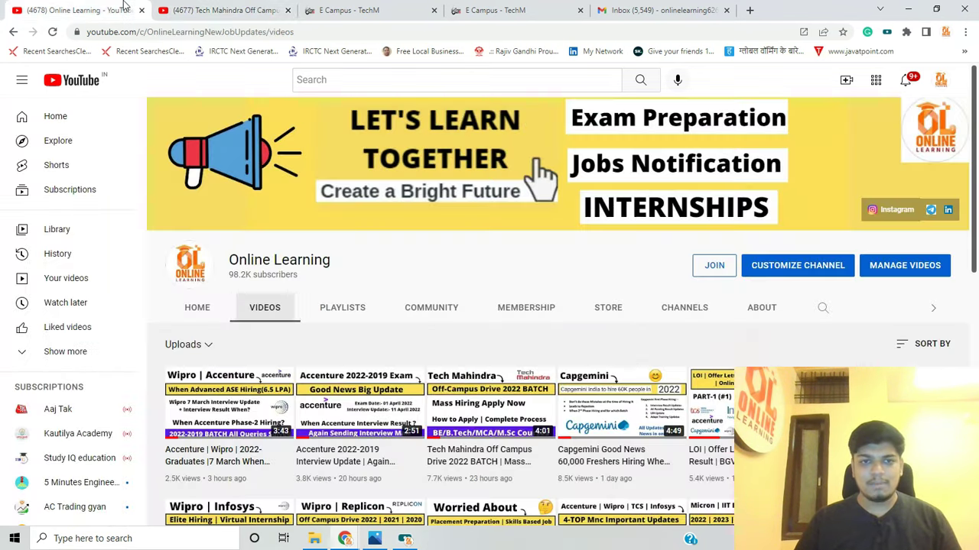
left_click(417, 7)
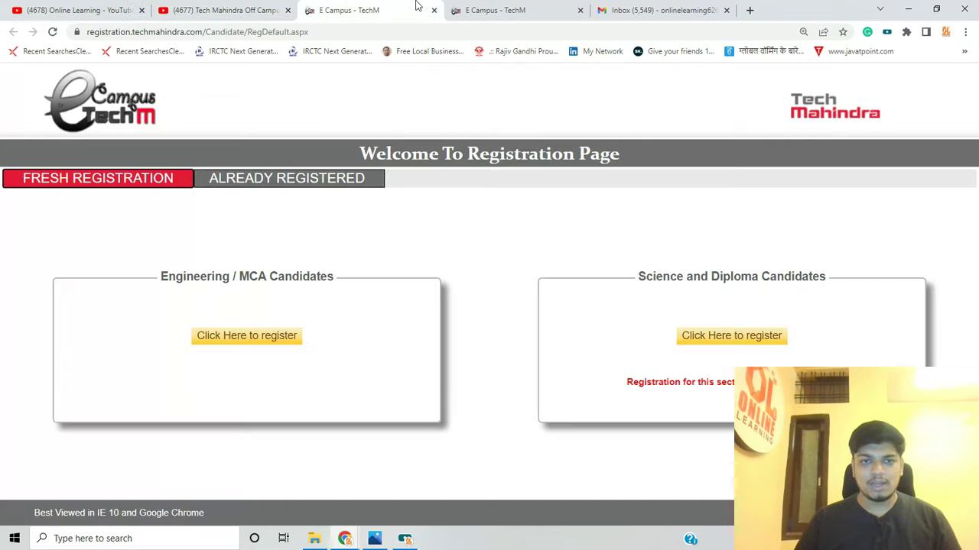
Open the Engineering / MCA registration instructions and zoom in to read them
left_click(260, 335)
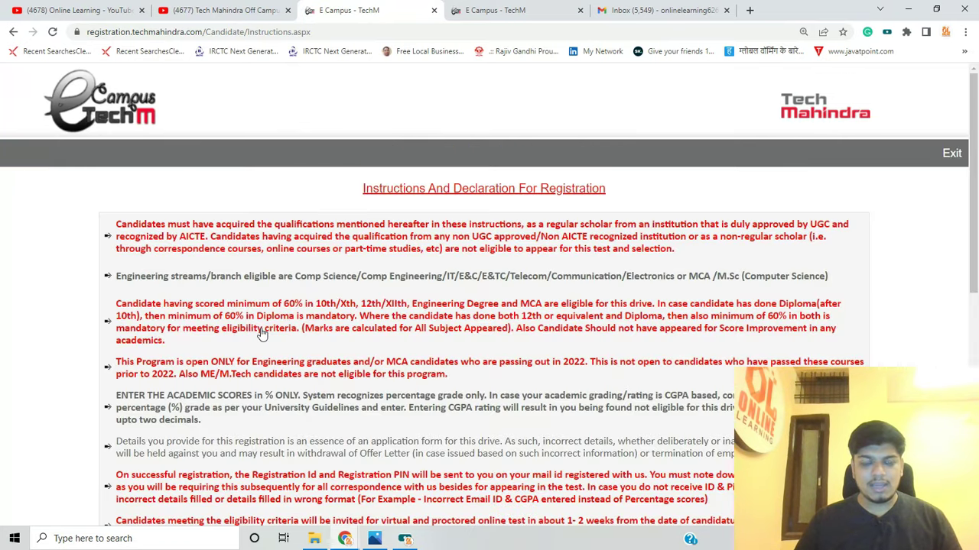
scroll(260, 334, "down", 3)
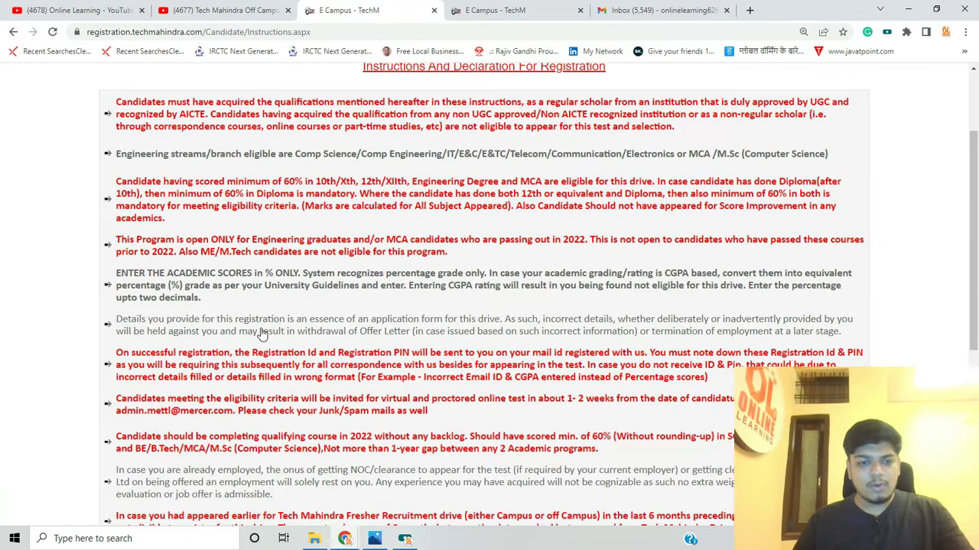
key("ctrl+plus")
key("ctrl+plus")
scroll(260, 335, "down", 5)
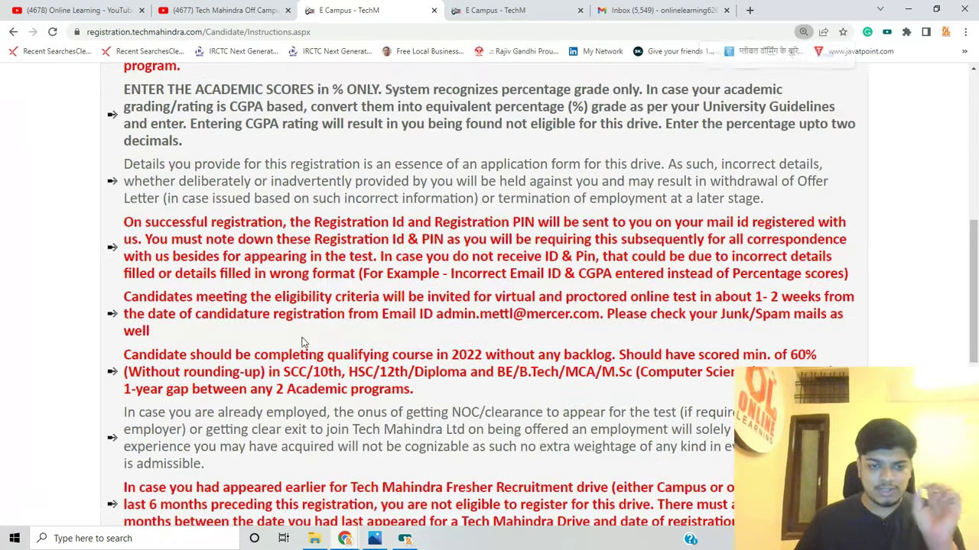
scroll(302, 338, "down", 4)
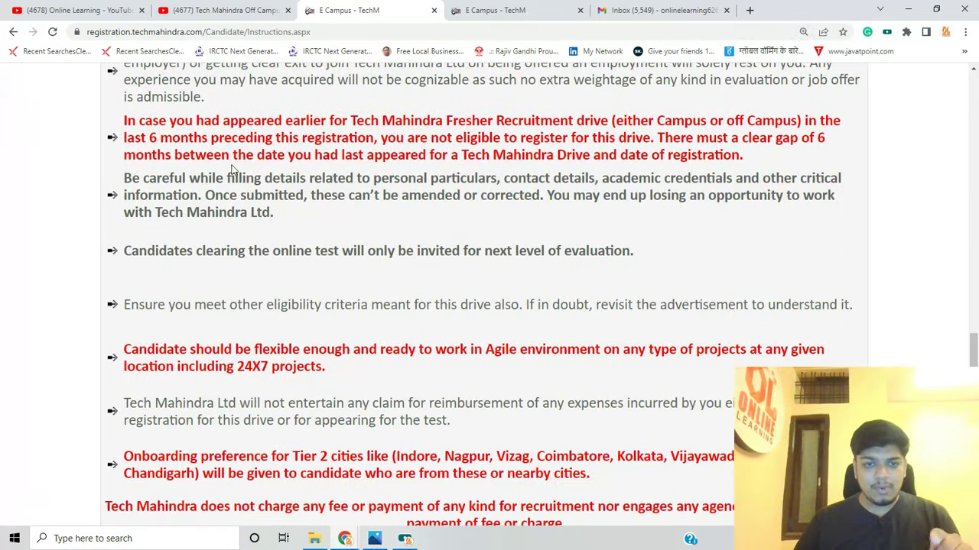
scroll(304, 234, "down", 1)
scroll(304, 232, "up", 2)
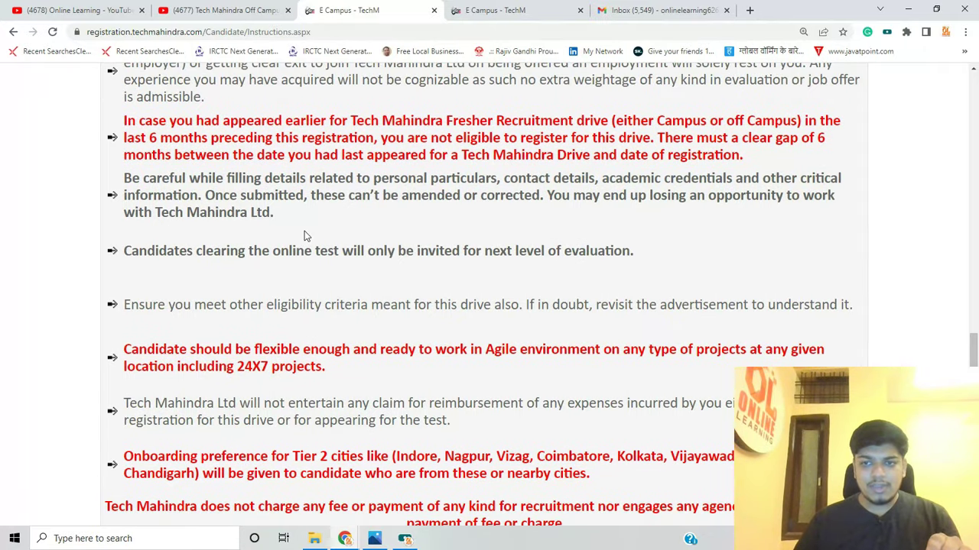
scroll(481, 283, "up", 1)
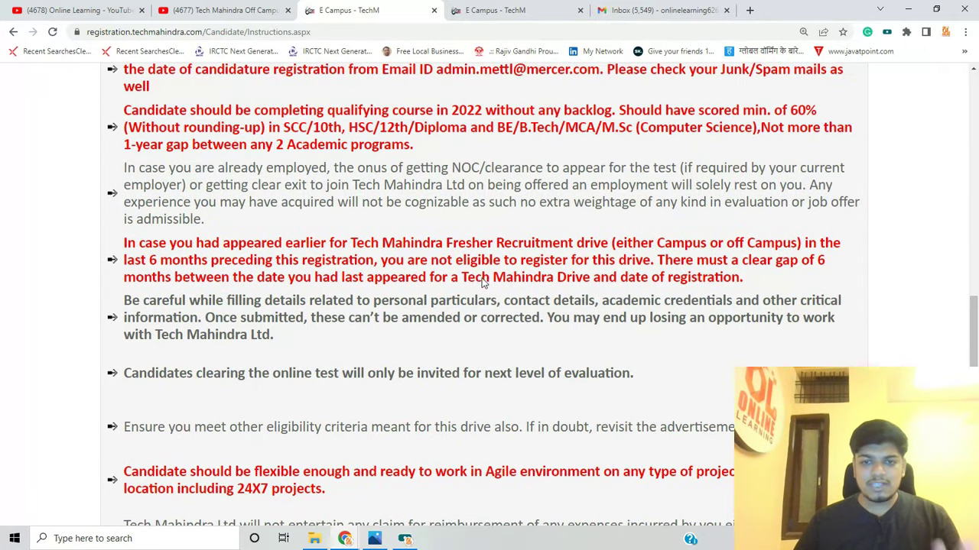
scroll(482, 283, "up", 1)
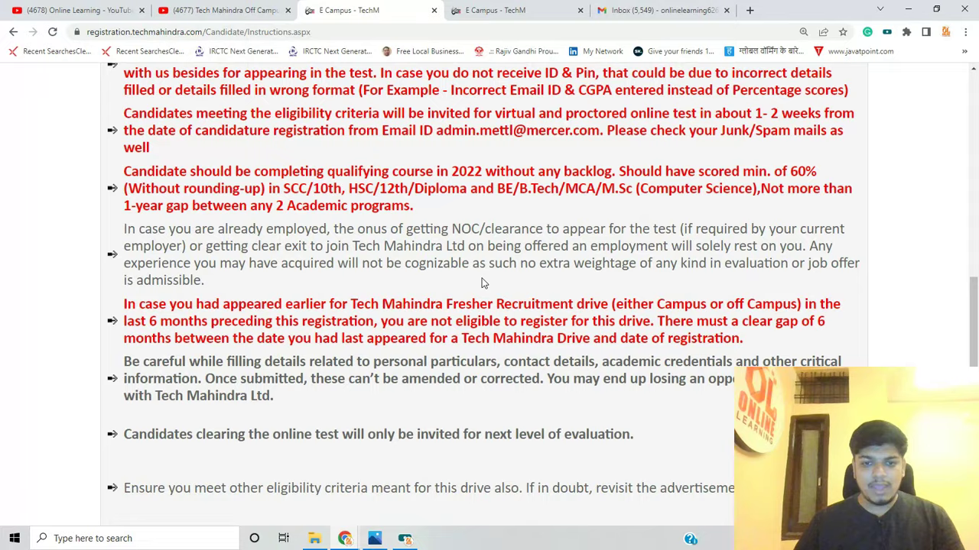
scroll(481, 283, "up", 1)
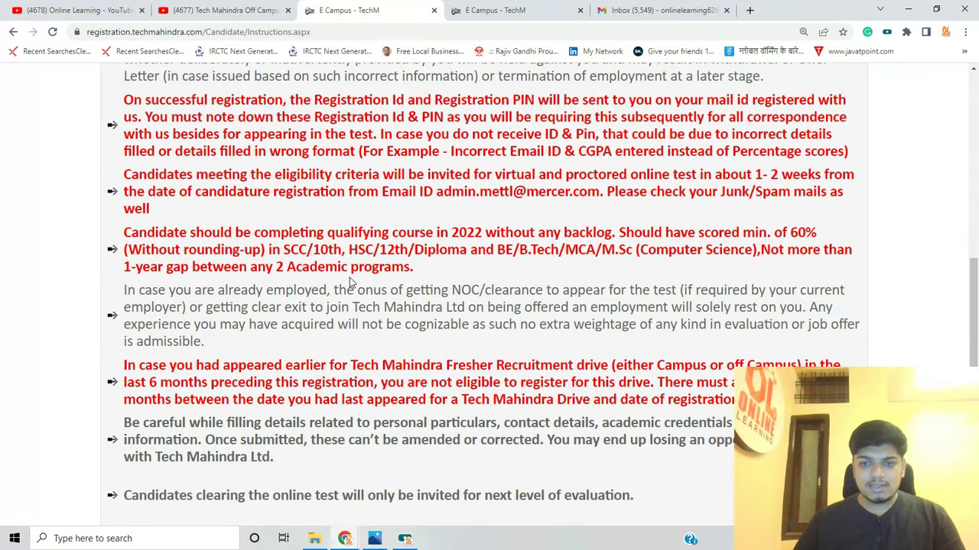
scroll(349, 283, "up", 1)
Highlight the eligible-candidate invitation sentence and the test timing / Junk-Spam mail advice
left_click_drag(124, 235, 666, 243)
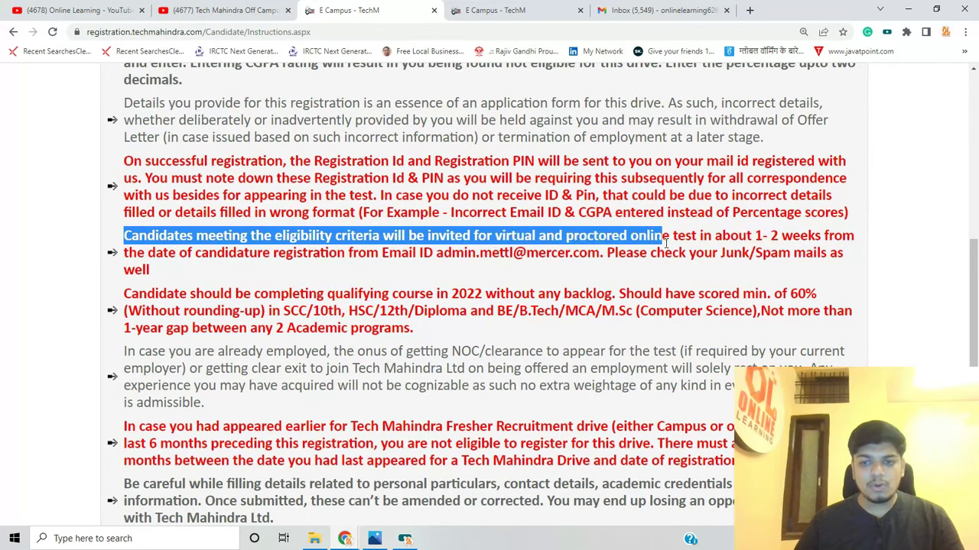
left_click(669, 243)
left_click_drag(747, 238, 791, 253)
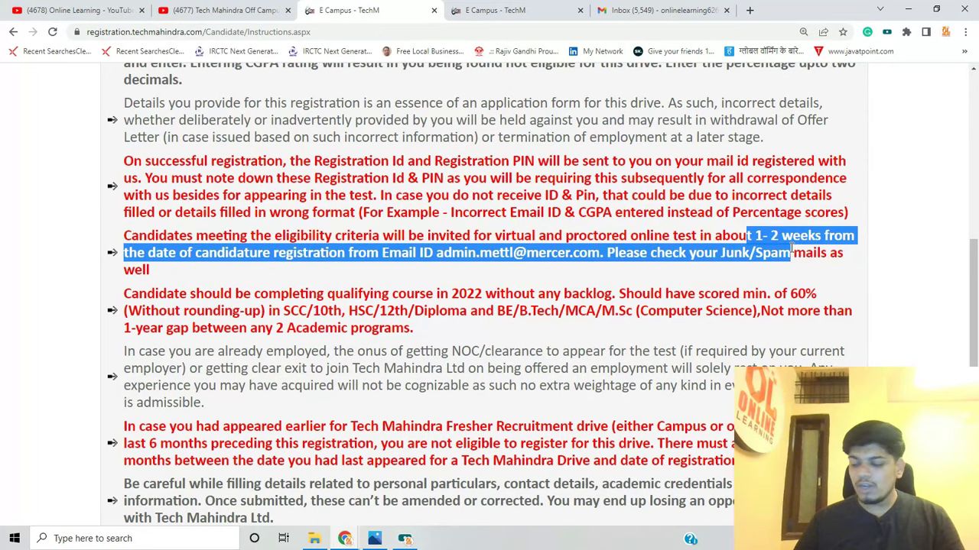
left_click(157, 253)
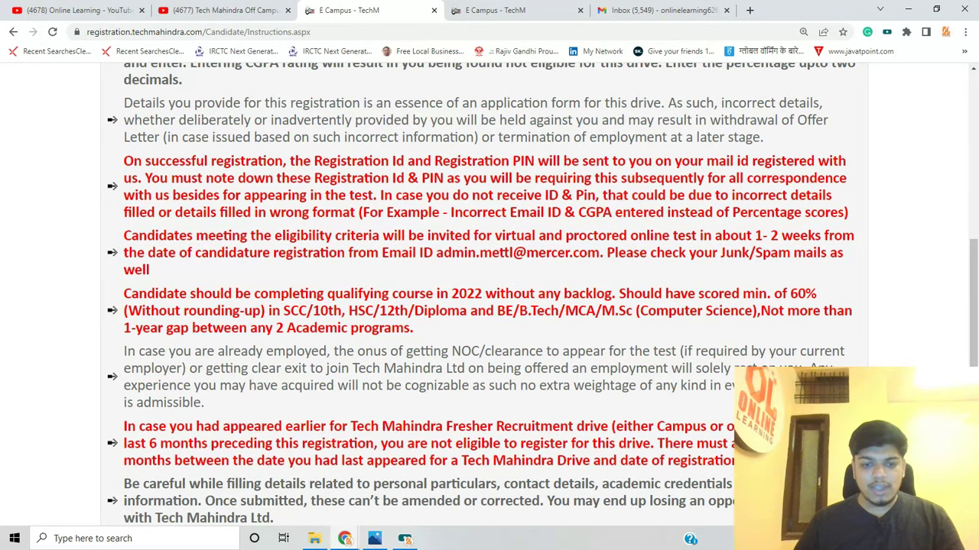
left_click(404, 538)
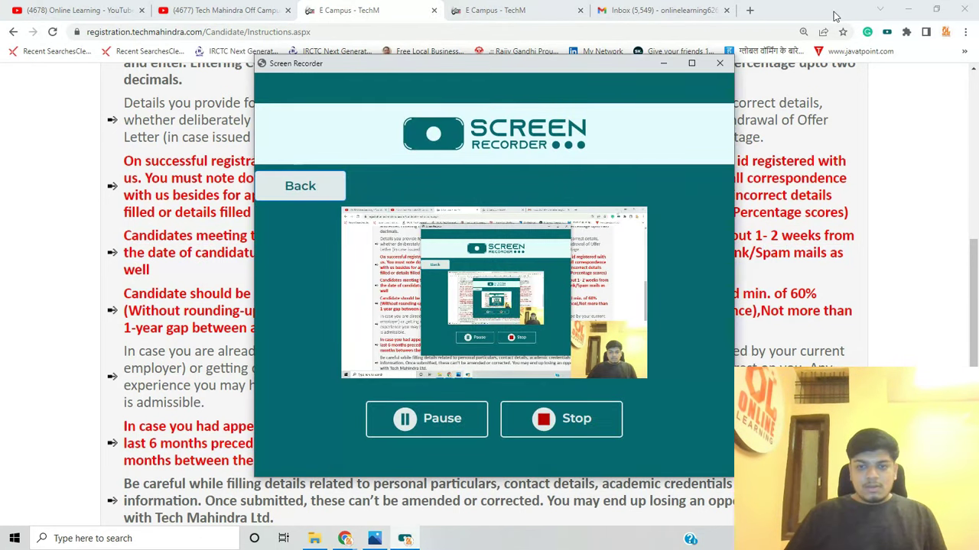
left_click(663, 64)
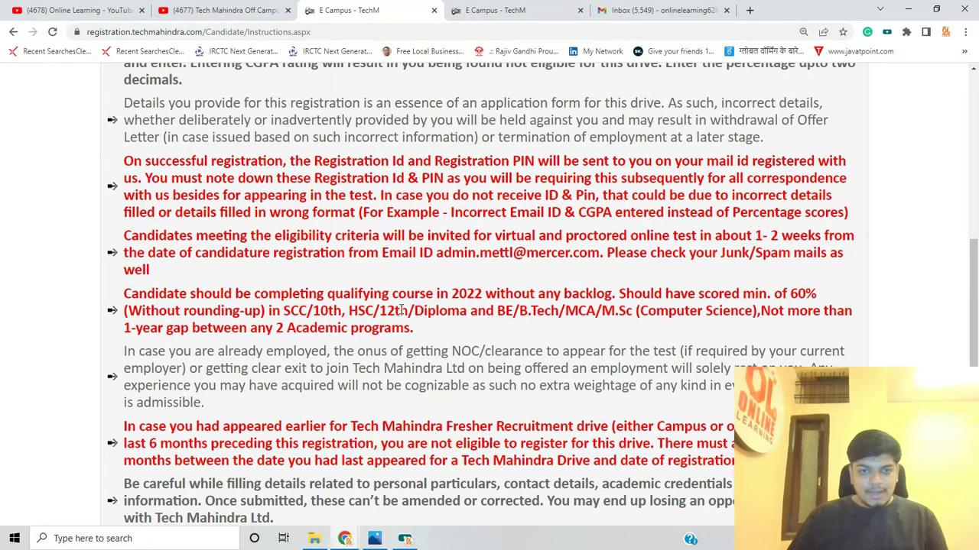
Scroll the instructions and highlight the note about saving the Registration Id & PIN
scroll(400, 310, "up", 2)
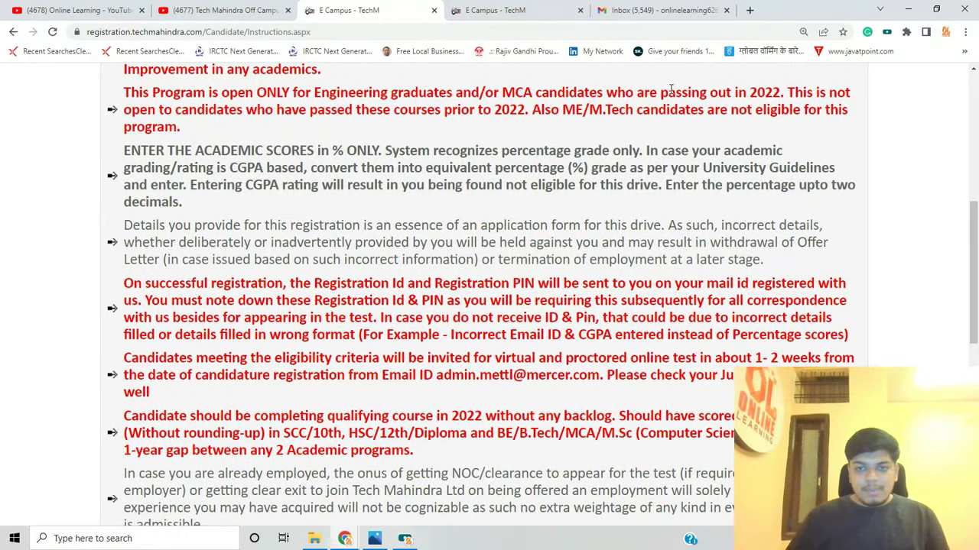
scroll(387, 145, "up", 1)
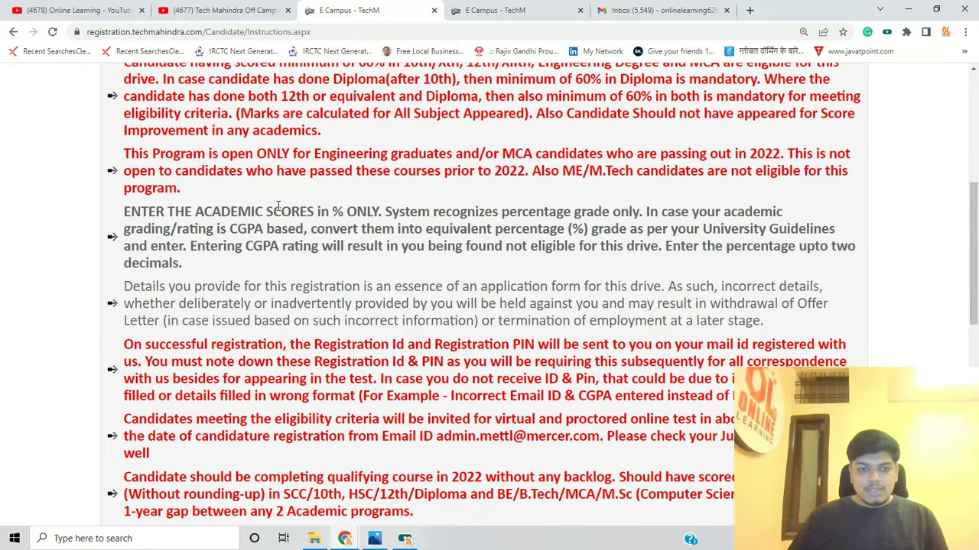
scroll(417, 243, "up", 3)
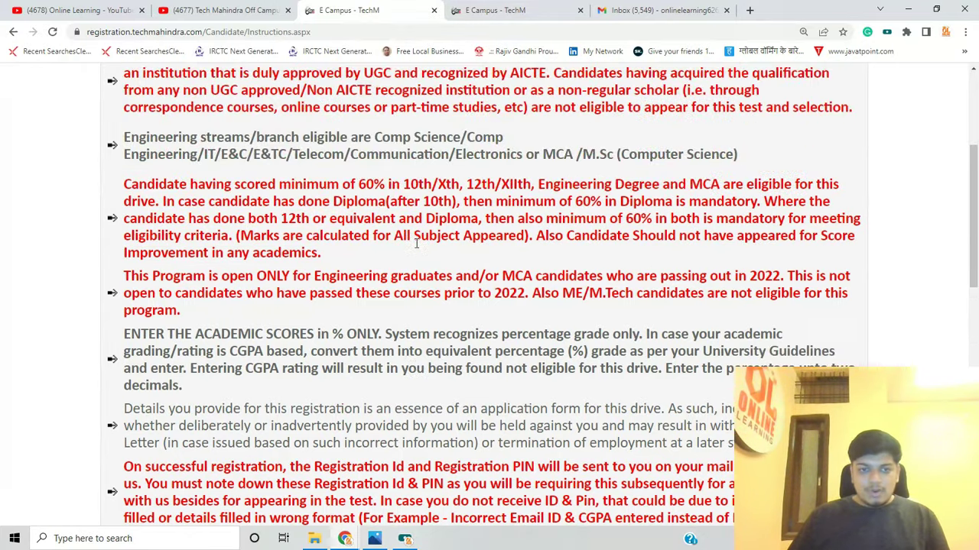
scroll(416, 243, "down", 2)
scroll(417, 243, "down", 2)
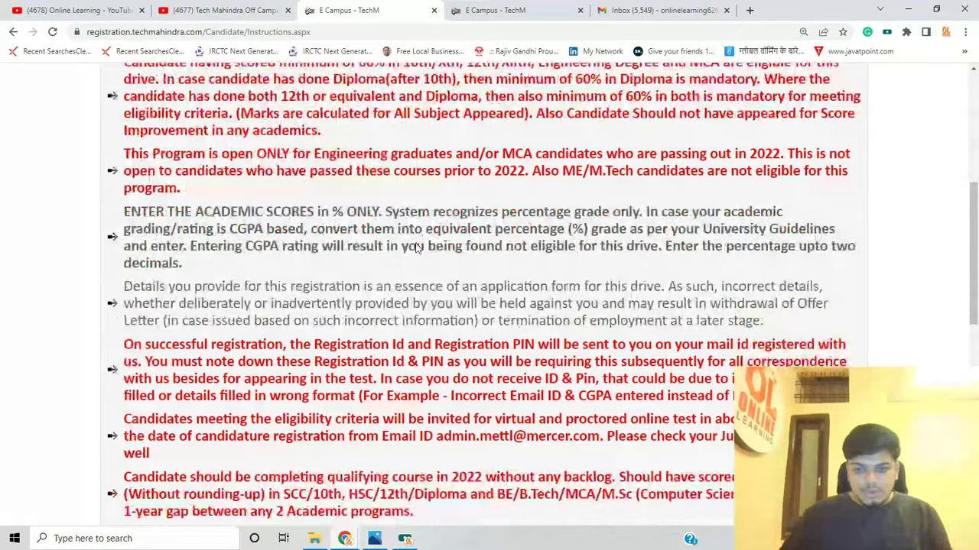
scroll(535, 291, "up", 2)
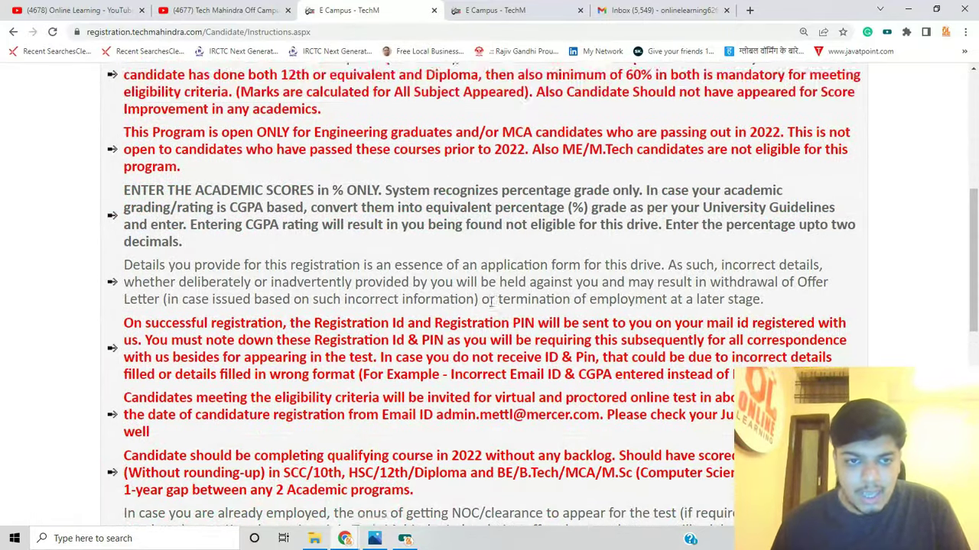
scroll(367, 306, "down", 4)
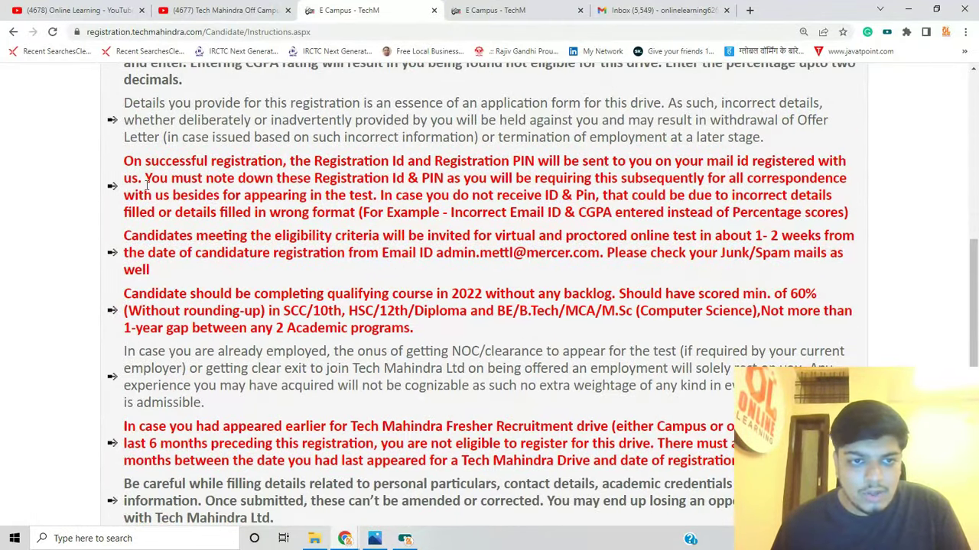
left_click_drag(311, 172, 391, 160)
left_click(541, 176)
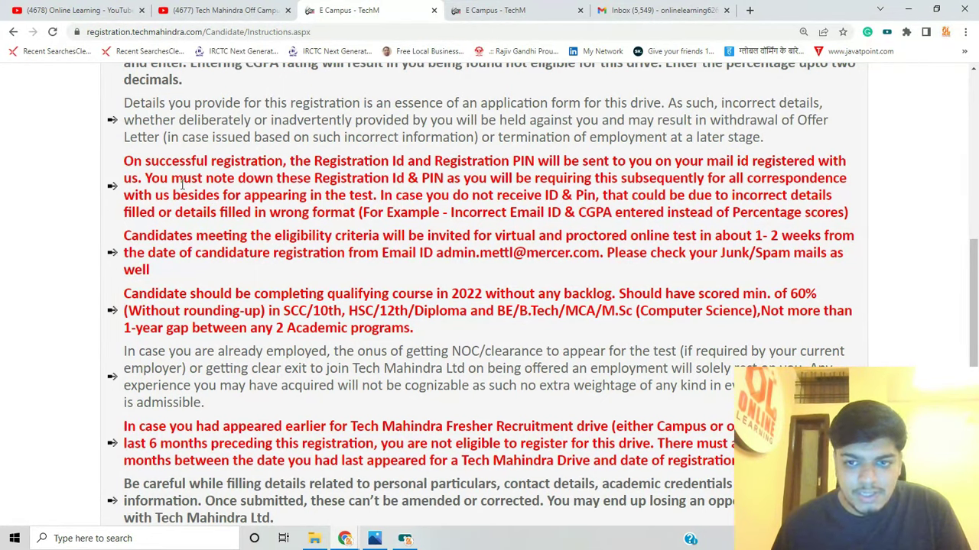
mouse_move(390, 178)
left_mouse_down()
mouse_move(411, 180)
mouse_move(388, 162)
left_mouse_up()
left_click(473, 197)
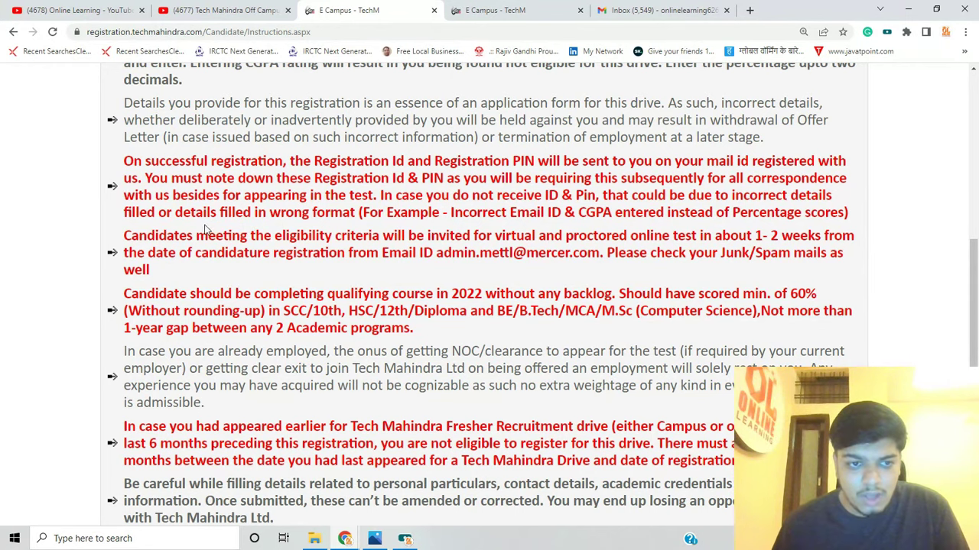
Highlight the wrong-format warning and Incorrect Email ID example, then switch to the Registration Form tab
left_click_drag(189, 215, 330, 223)
left_click(360, 233)
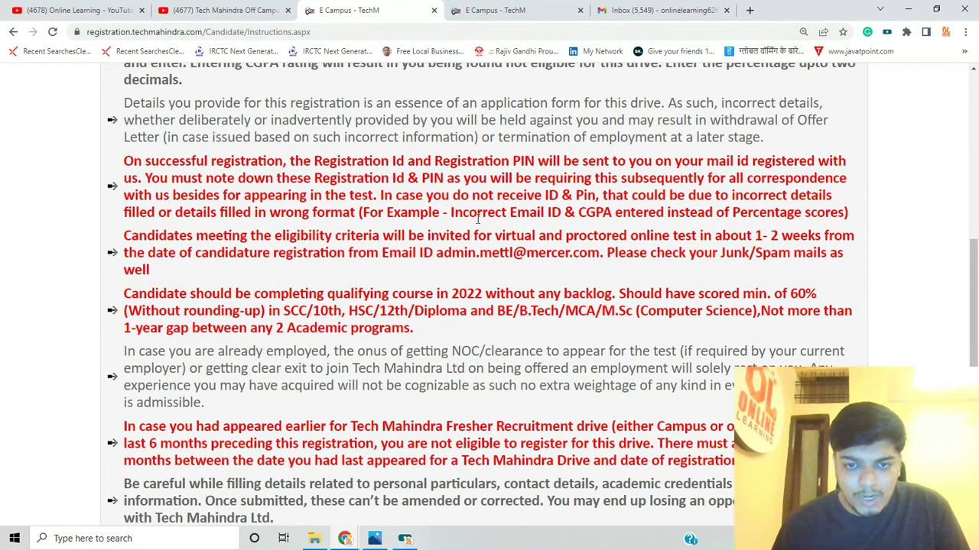
left_click_drag(452, 214, 562, 215)
left_click(584, 229)
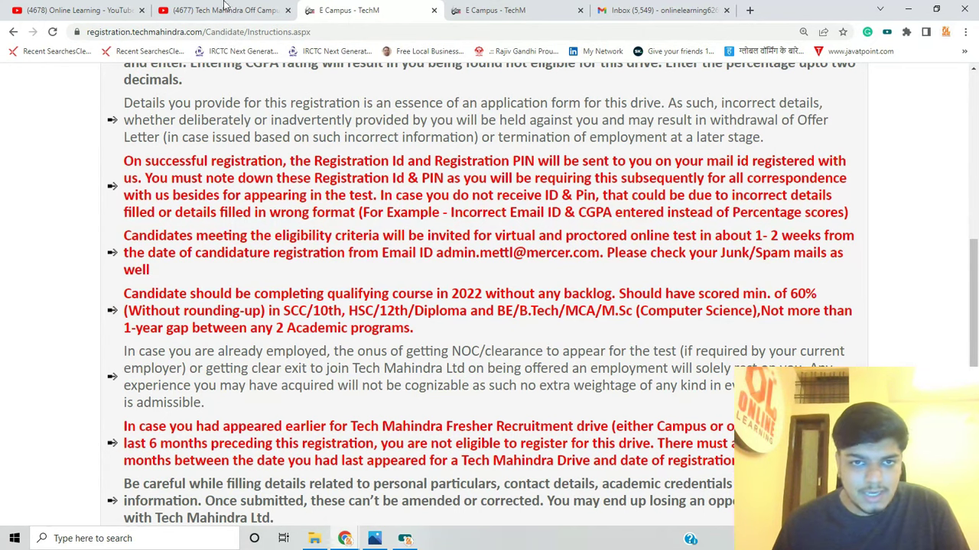
left_click(535, 6)
scroll(397, 255, "down", 1)
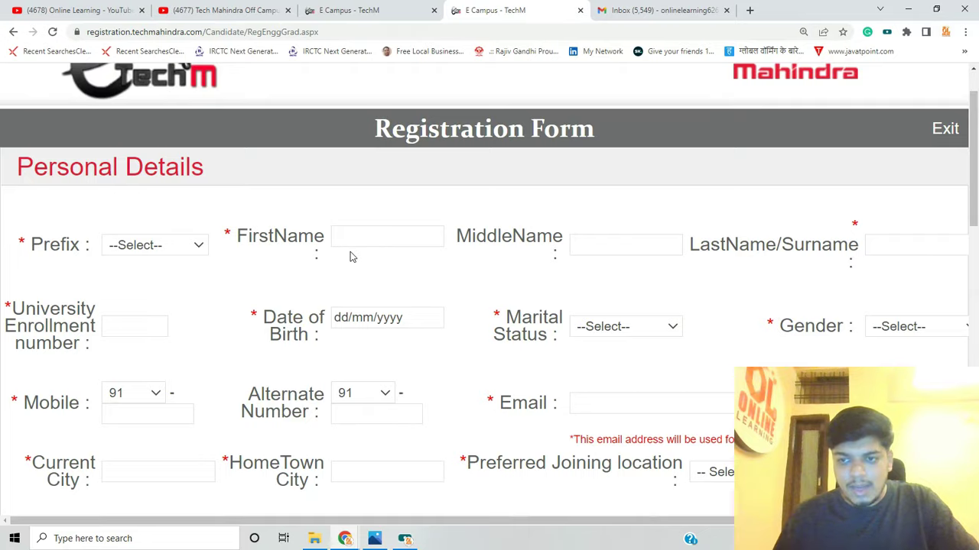
Choose prefix Mr. and enter the applicant's first and last name, enrollment number and date of birth
key("ctrl+minus")
key("ctrl+minus")
left_click(181, 160)
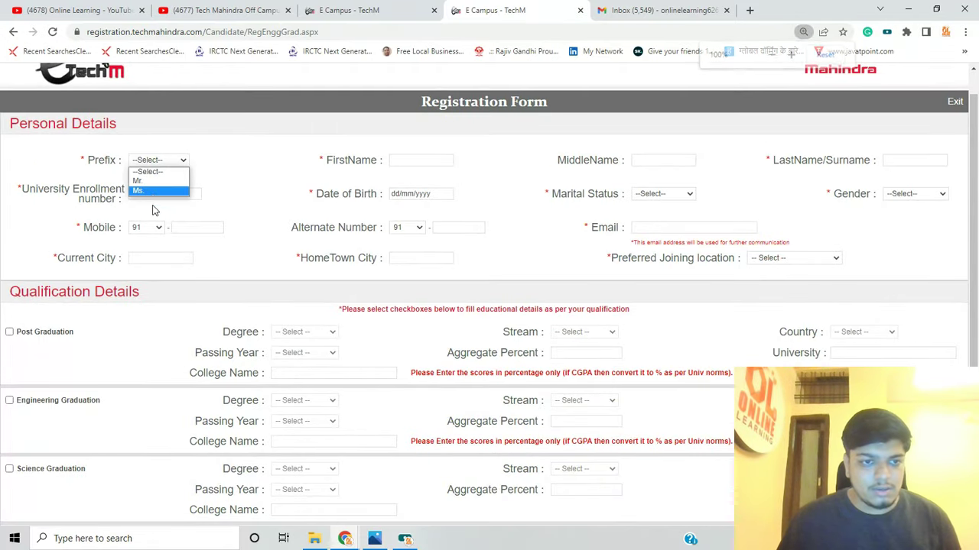
left_click(139, 181)
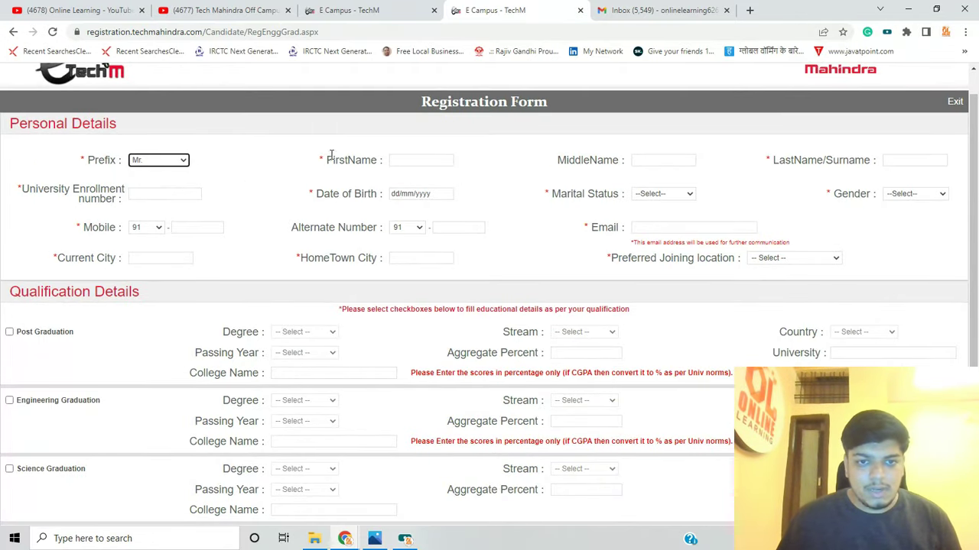
left_click(405, 161)
key("Tab")
key("Tab")
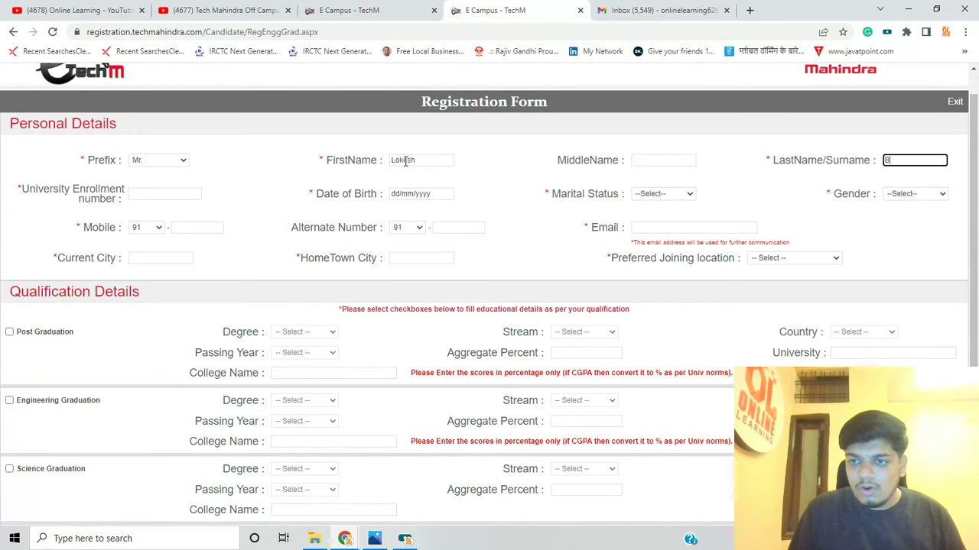
key("Tab")
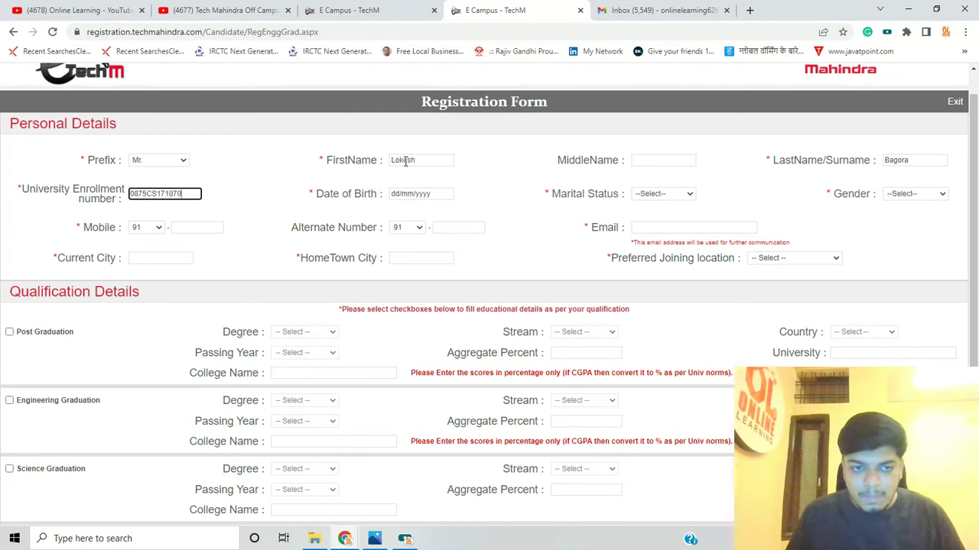
key("Tab")
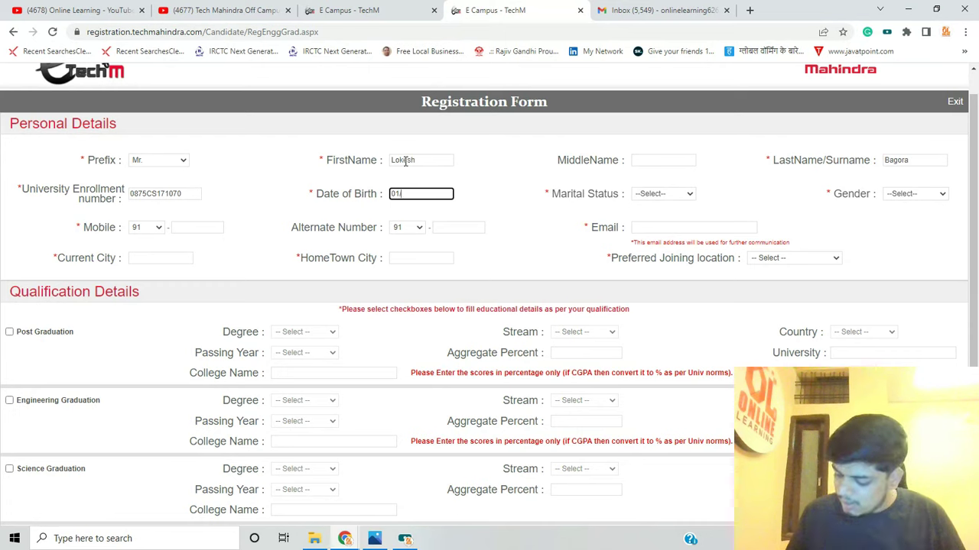
key("Tab")
Set marital status to Single and gender to Male
left_click(662, 193)
left_click(656, 217)
left_click(660, 198)
left_click(658, 221)
left_click(903, 197)
left_click(902, 214)
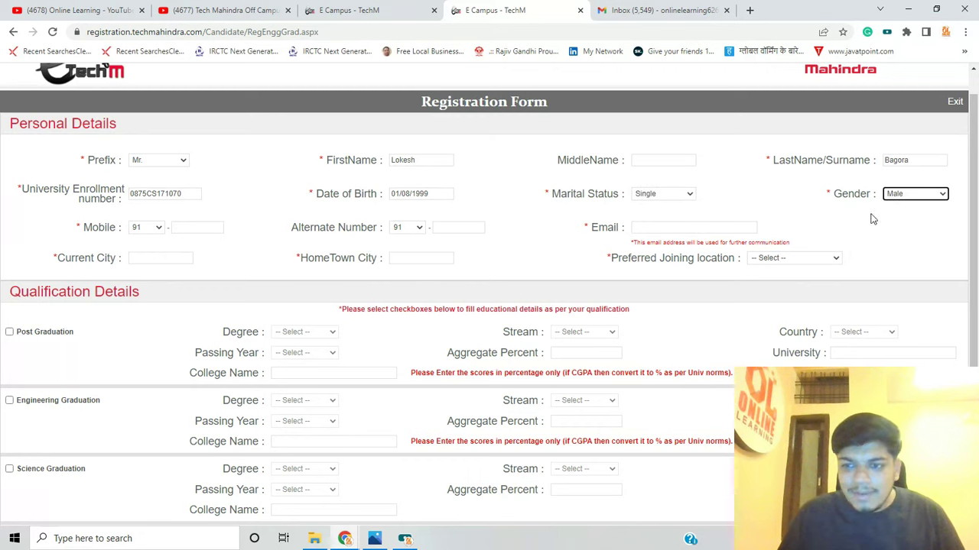
Enter the mobile number and e-mail, Indore as current and home town city, and India as joining location
left_click(189, 227)
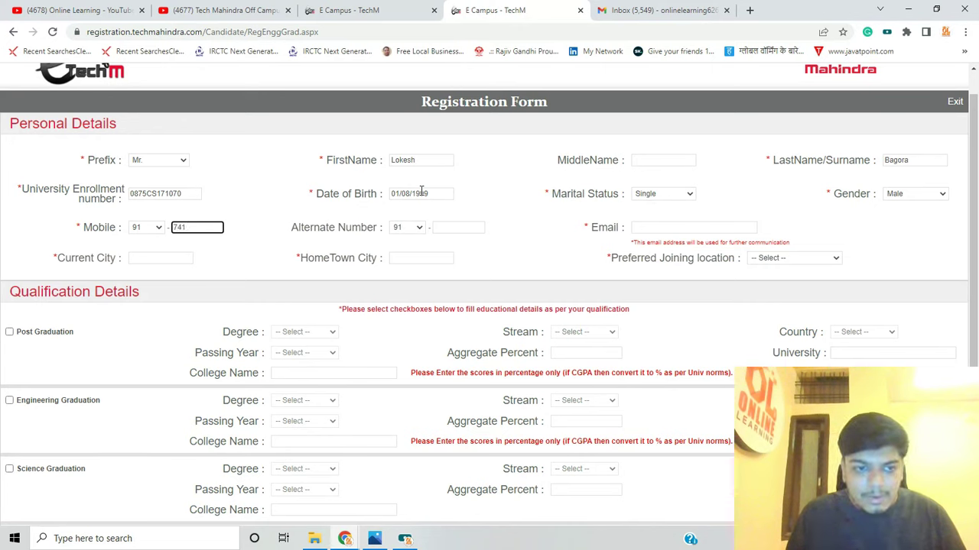
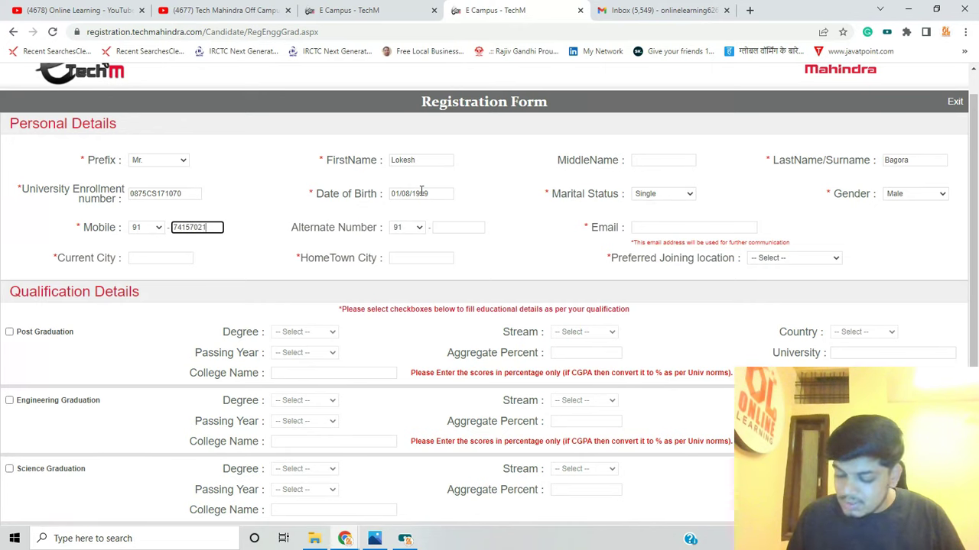
key("Tab")
key("Tab")
key("Tab")
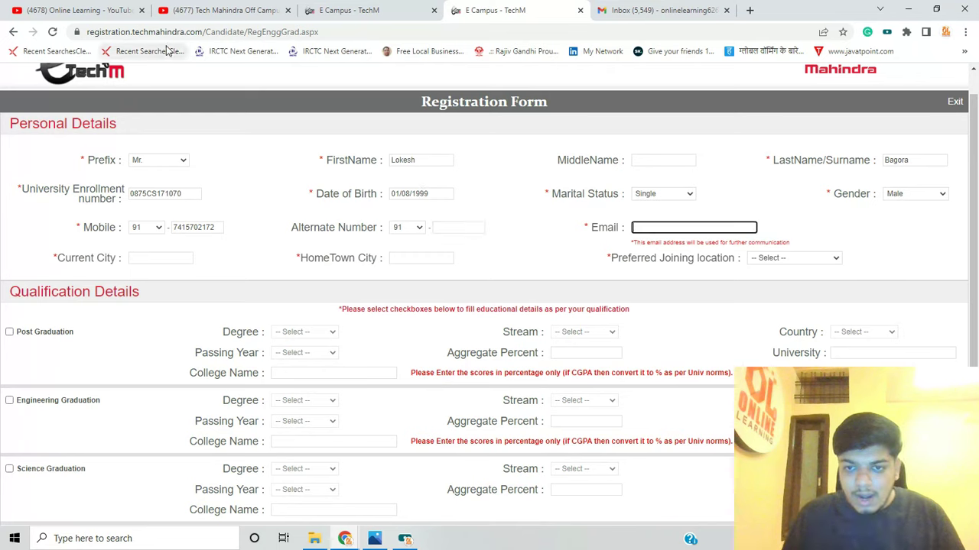
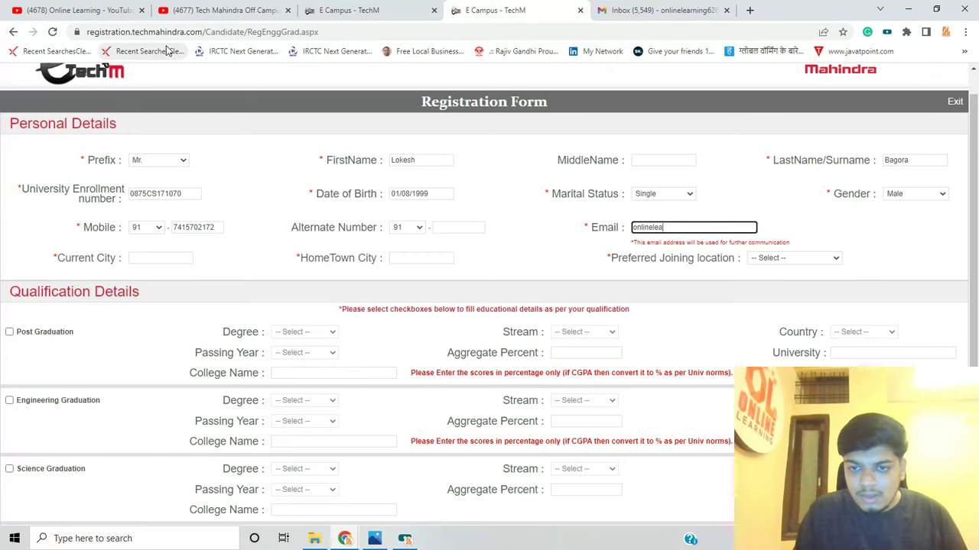
key("Tab")
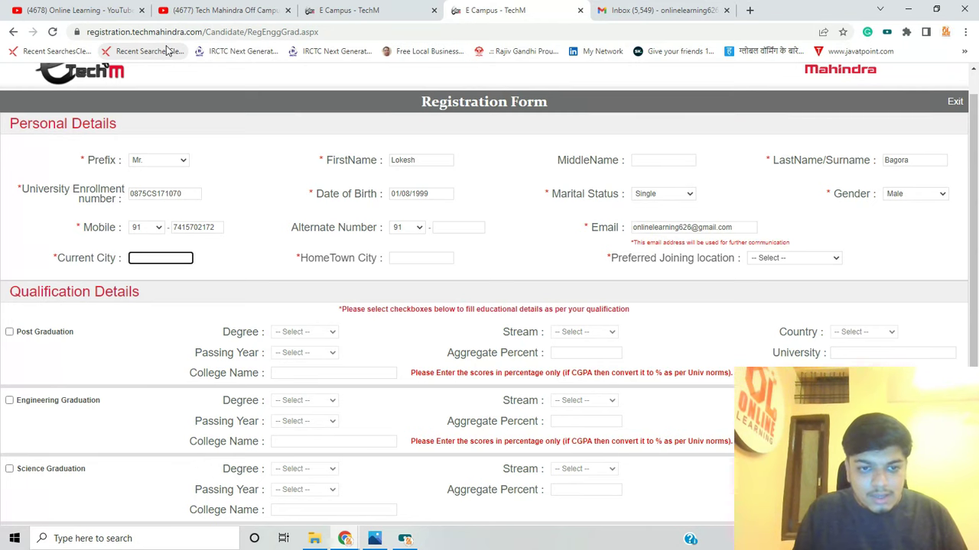
type("Indore")
key("Tab")
type("Indotre")
key("BackSpace")
type("re")
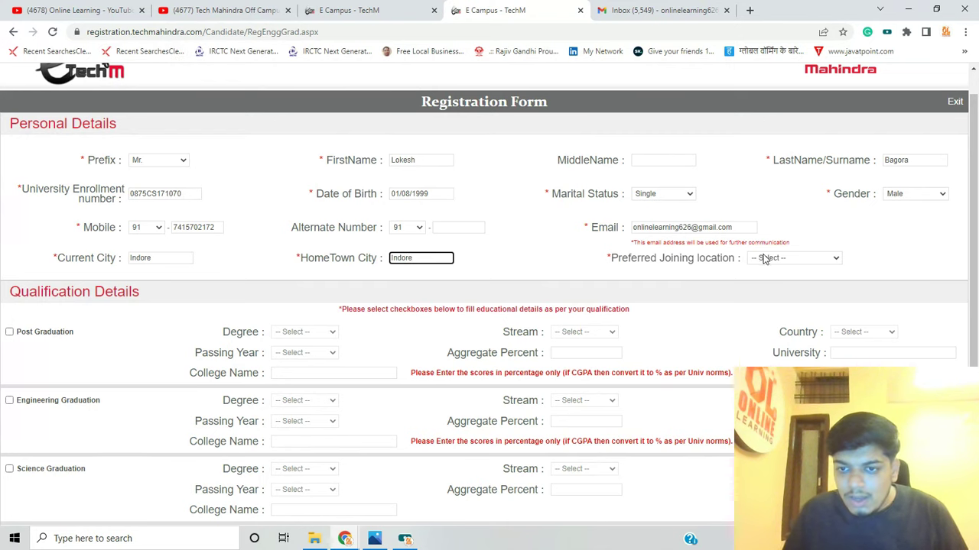
left_click(764, 258)
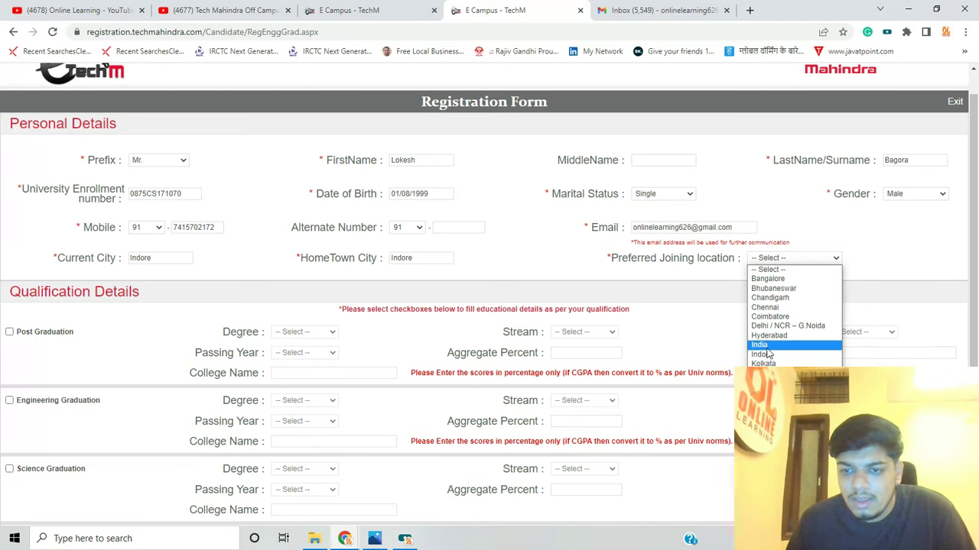
left_click(760, 345)
Scroll down to Qualification Details and tick Engineering Graduation
scroll(21, 289, "down", 2)
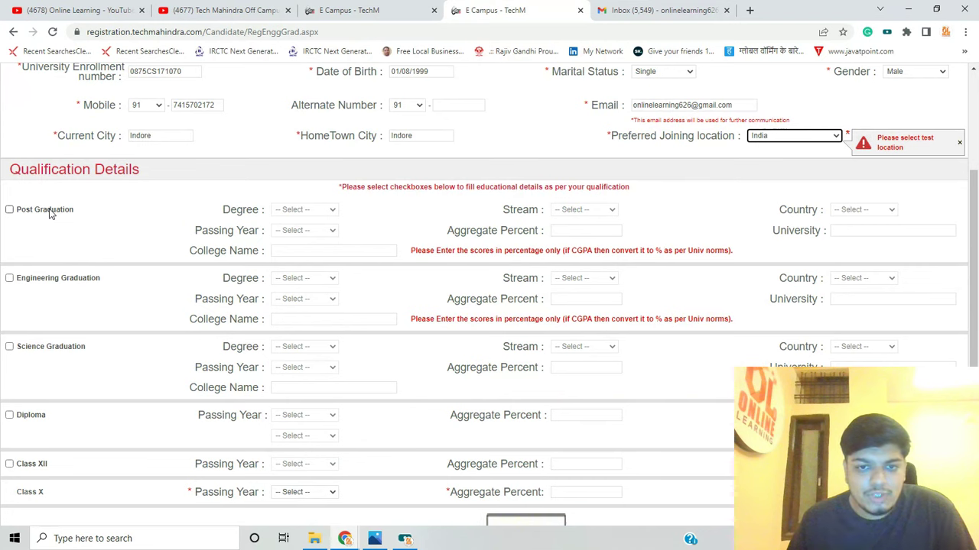
scroll(52, 278, "down", 1)
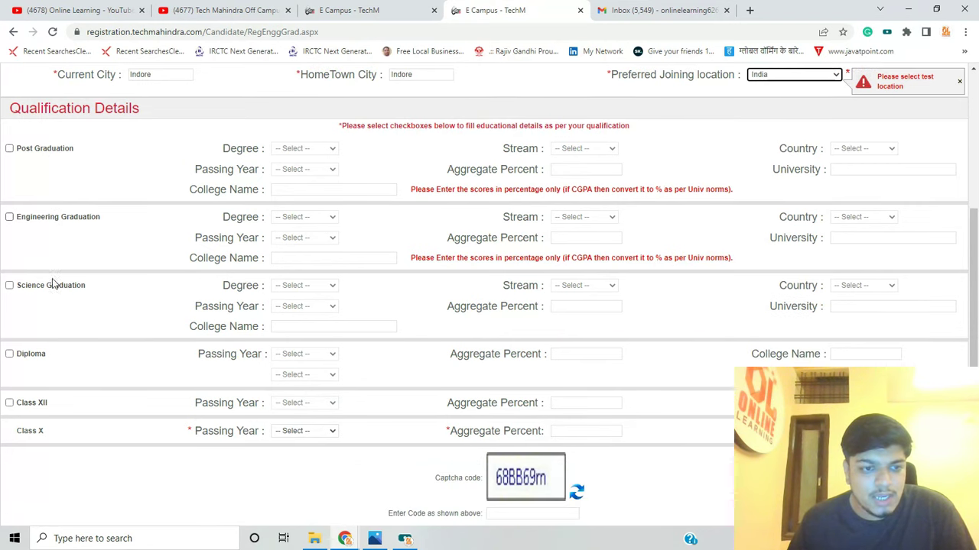
left_click(9, 217)
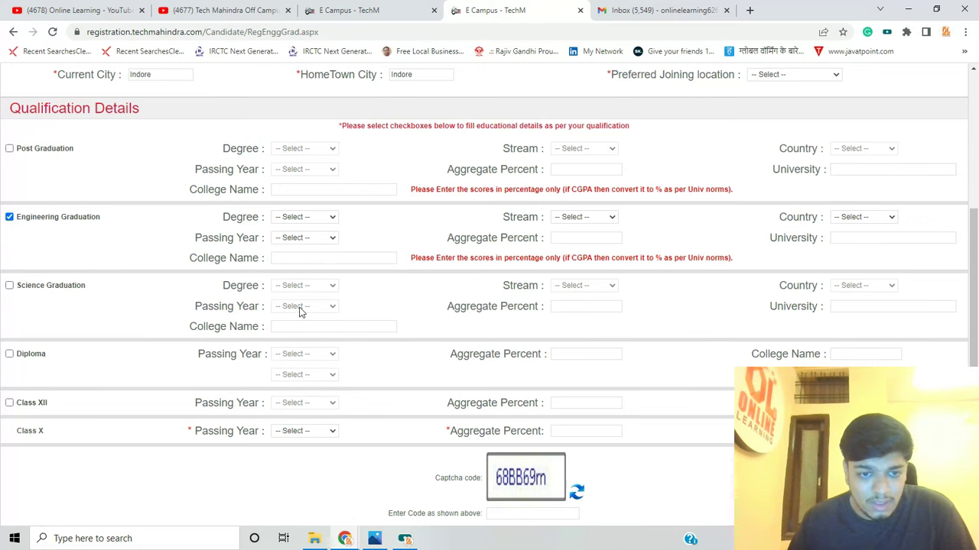
Choose B.TECH with passing year 2022 and enter Acropolis Technical campus as the college
left_click(9, 285)
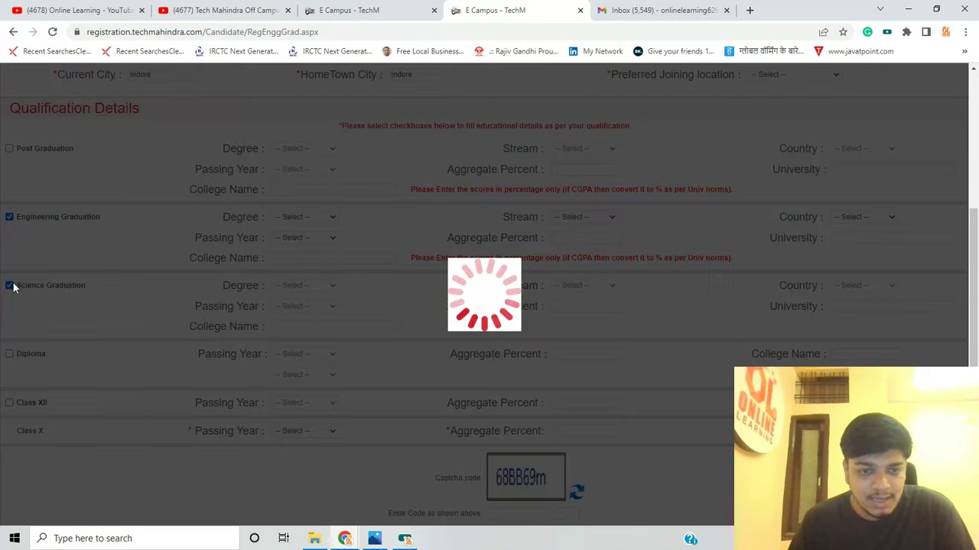
left_click(289, 287)
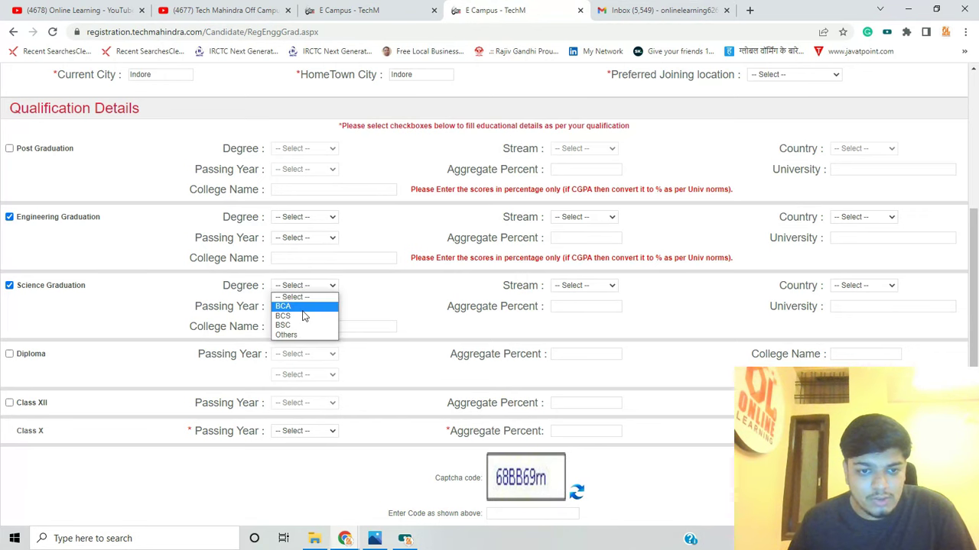
left_click(9, 285)
left_click(299, 218)
left_click(297, 249)
left_click(297, 239)
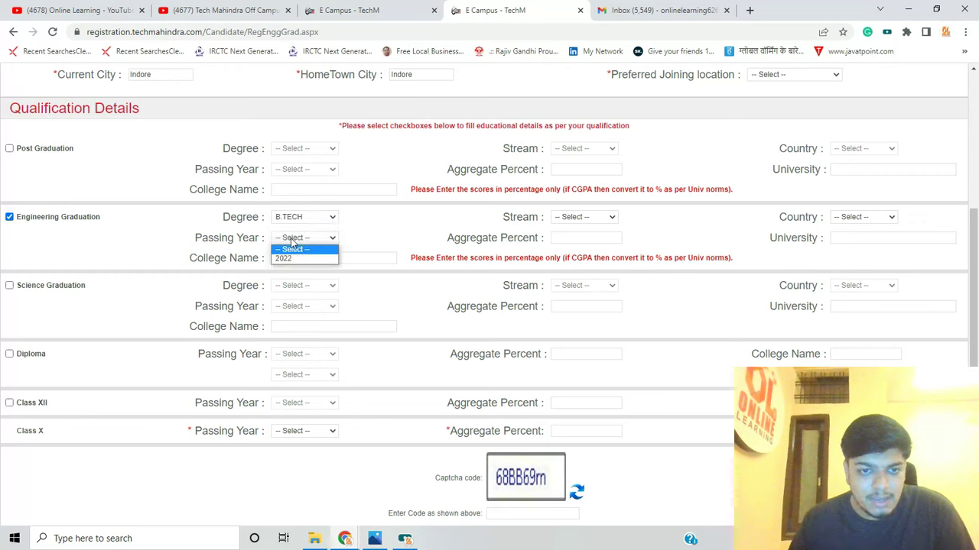
left_click(306, 259)
left_click(306, 259)
type("Acrop")
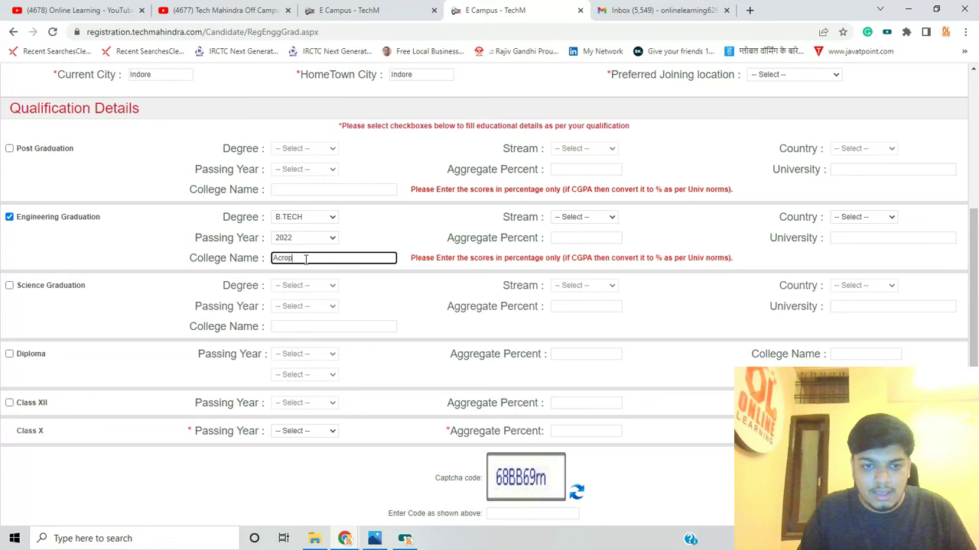
type("olis Tec")
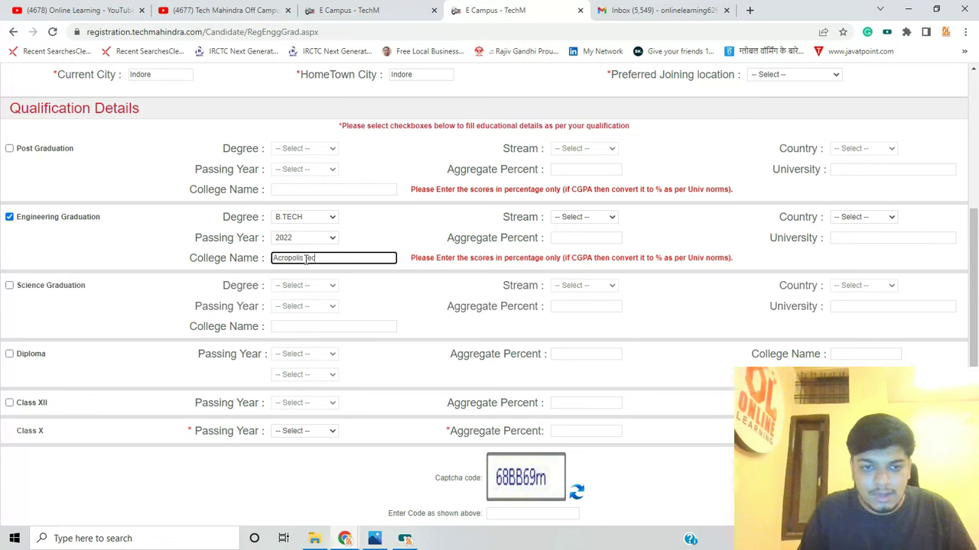
type("hnical campus")
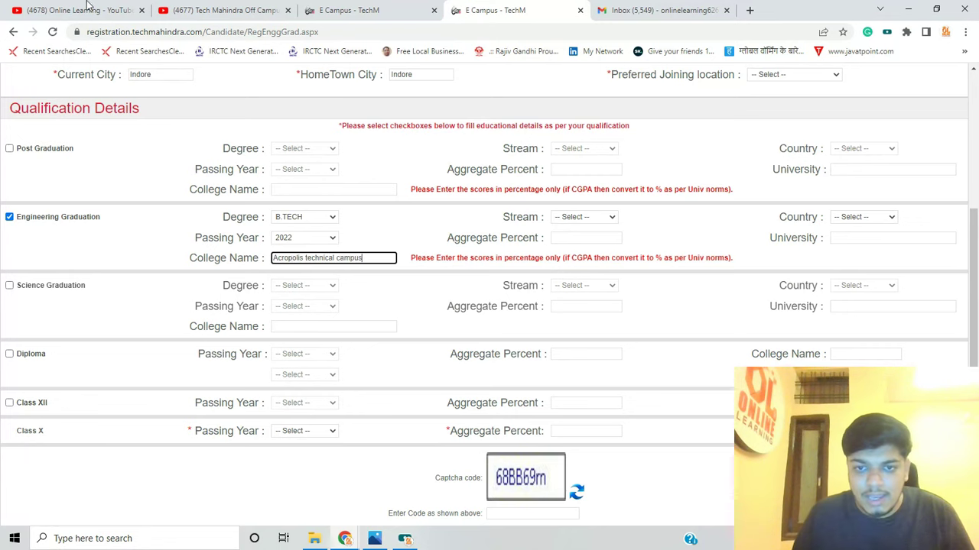
Set stream Computer Science, aggregate 80 percent, country India and university RGPV
left_click(581, 222)
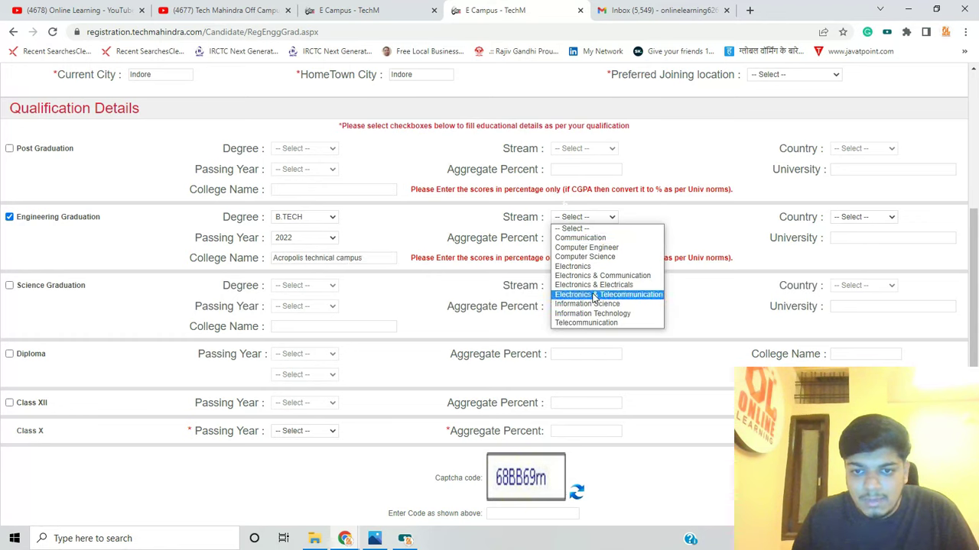
left_click(588, 257)
left_click(566, 238)
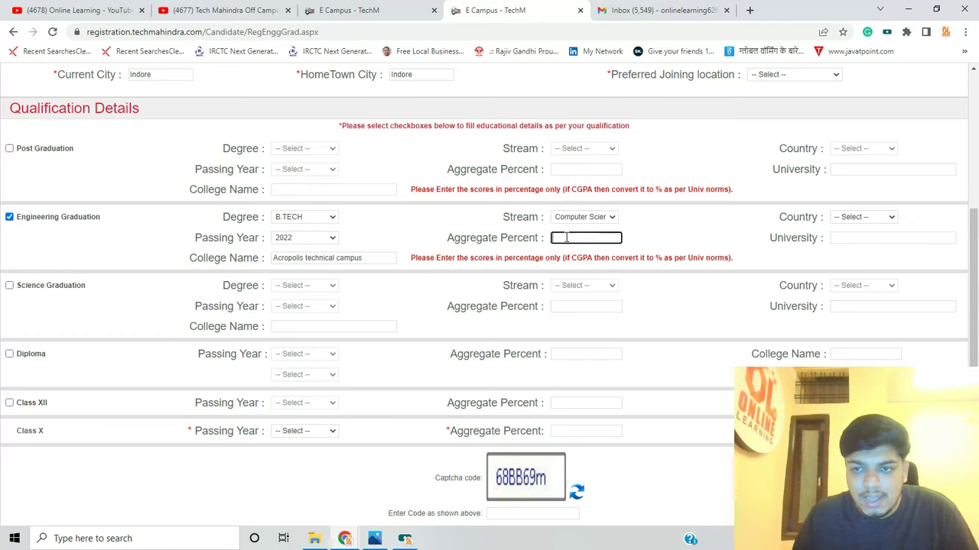
type("80")
left_click(867, 221)
key("Down")
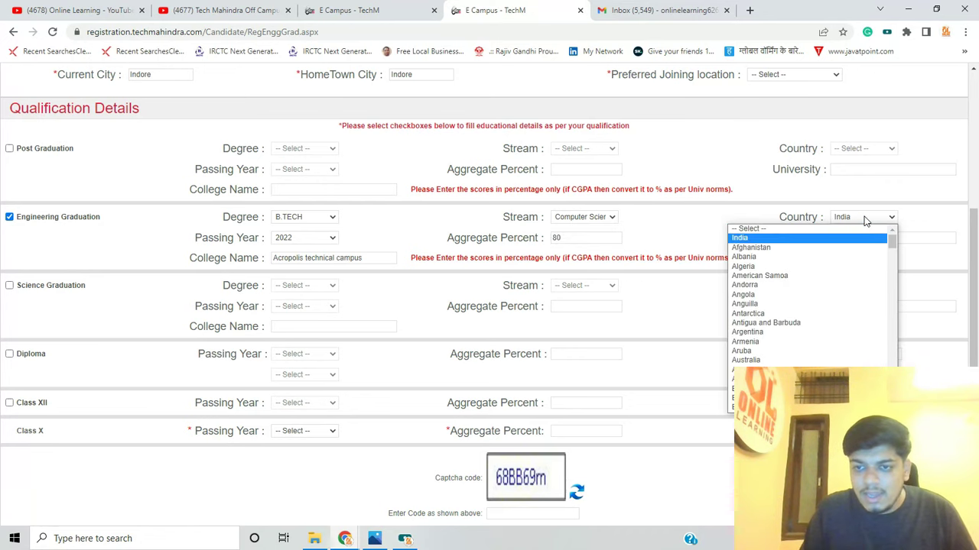
key("Return")
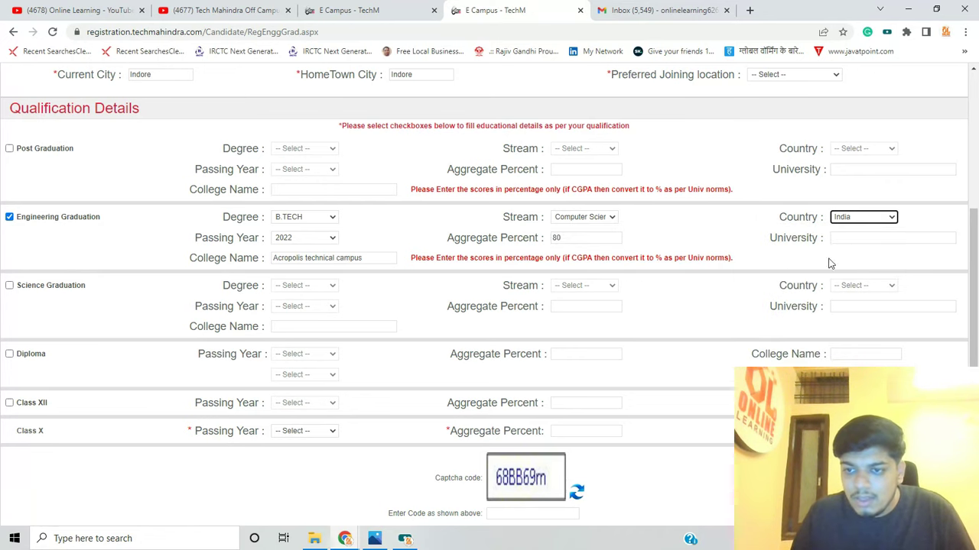
left_click(852, 238)
type("RGPV")
scroll(50, 222, "down", 1)
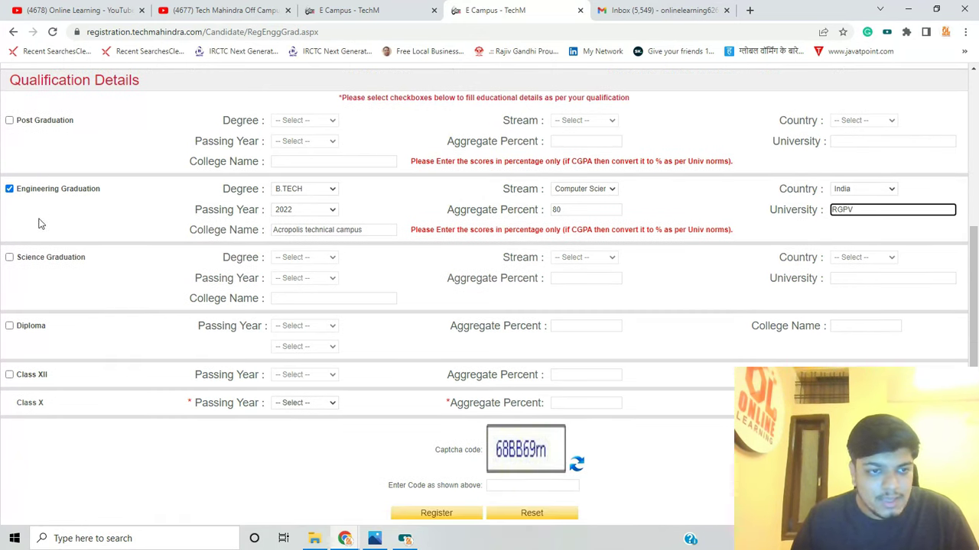
scroll(160, 240, "up", 2)
scroll(163, 280, "down", 2)
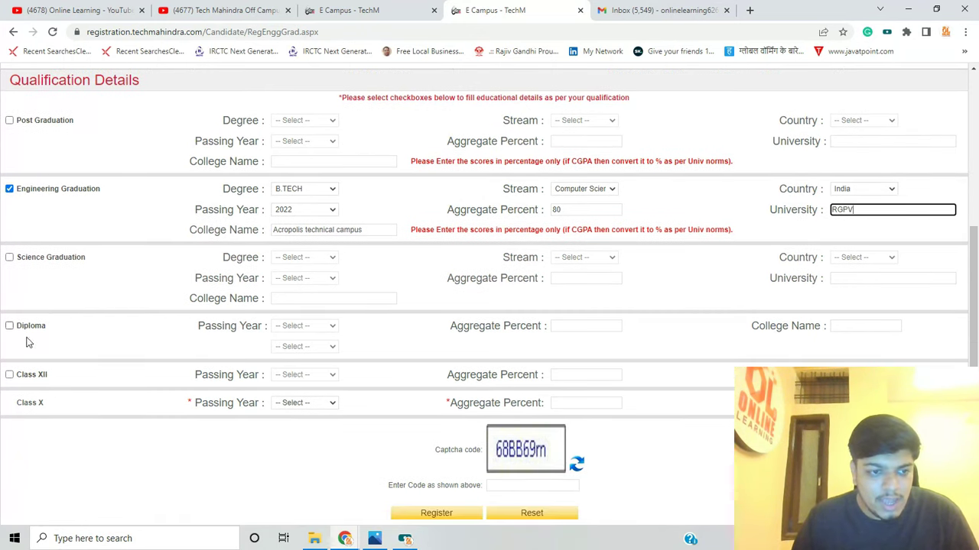
left_click(7, 382)
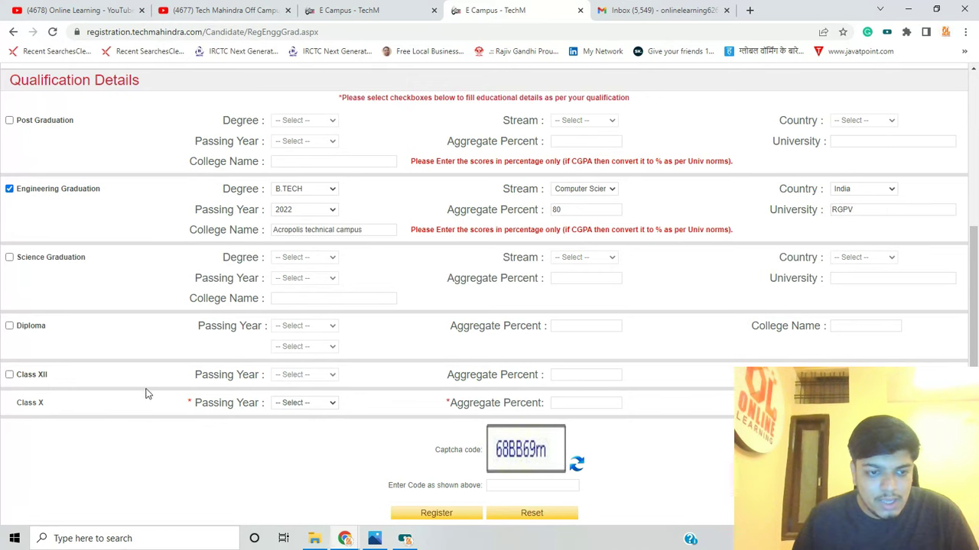
Add Class XII with passing year 2018 and 80 percent aggregate
left_click(9, 376)
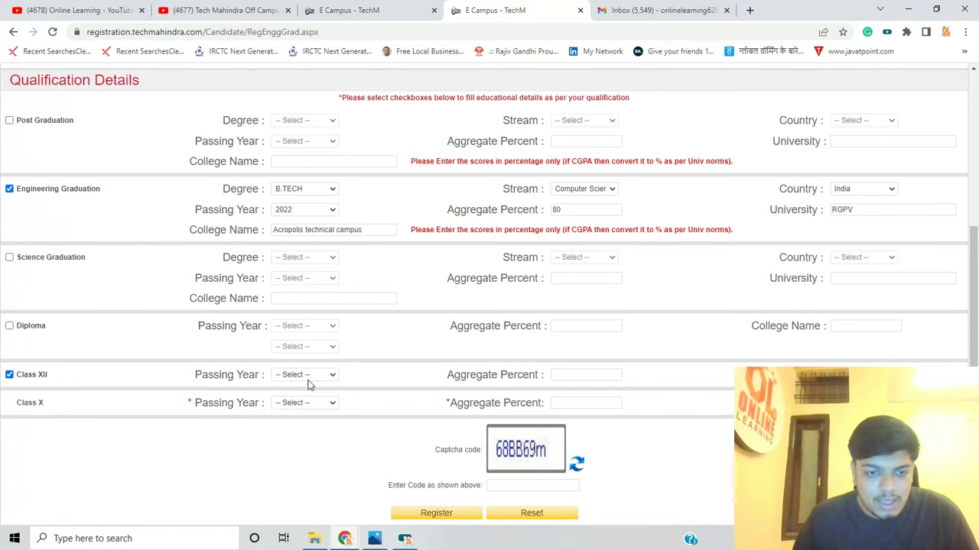
left_click(306, 376)
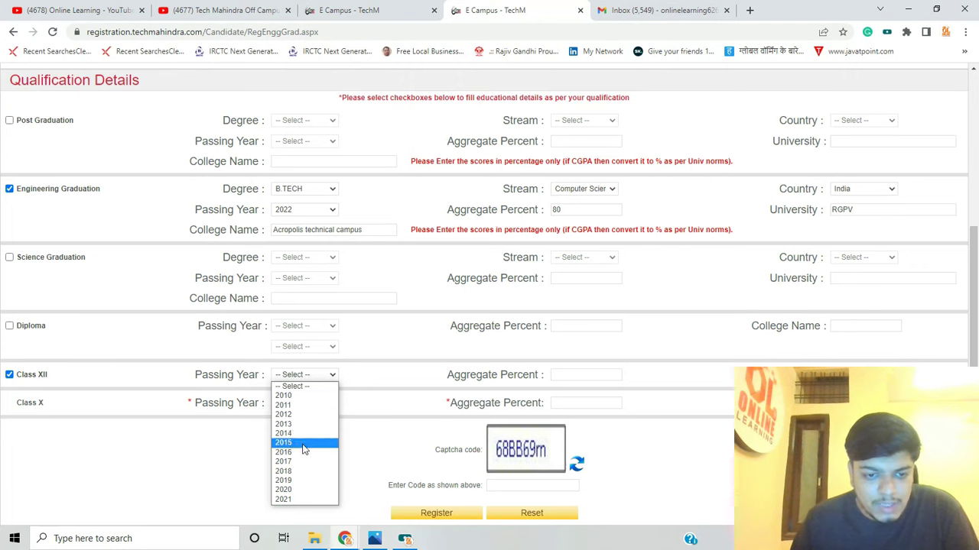
left_click(297, 472)
left_click(559, 375)
type("80")
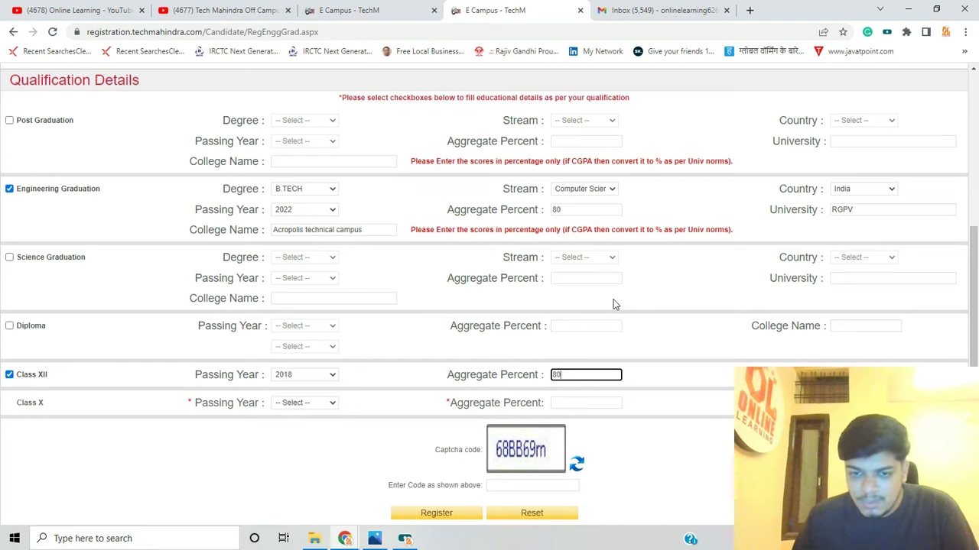
left_click(846, 364)
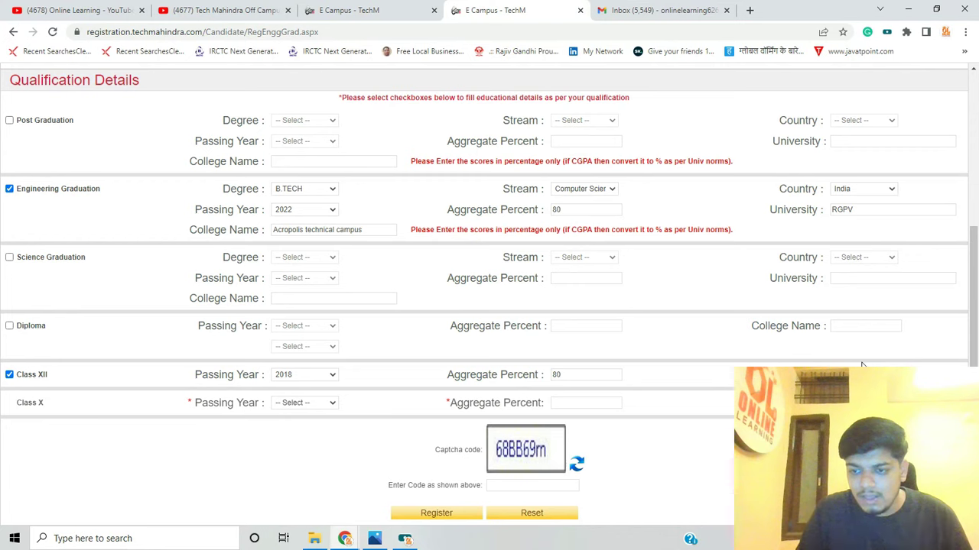
Set the Class X passing year to 2015 and its aggregate percent to 80
left_click(304, 403)
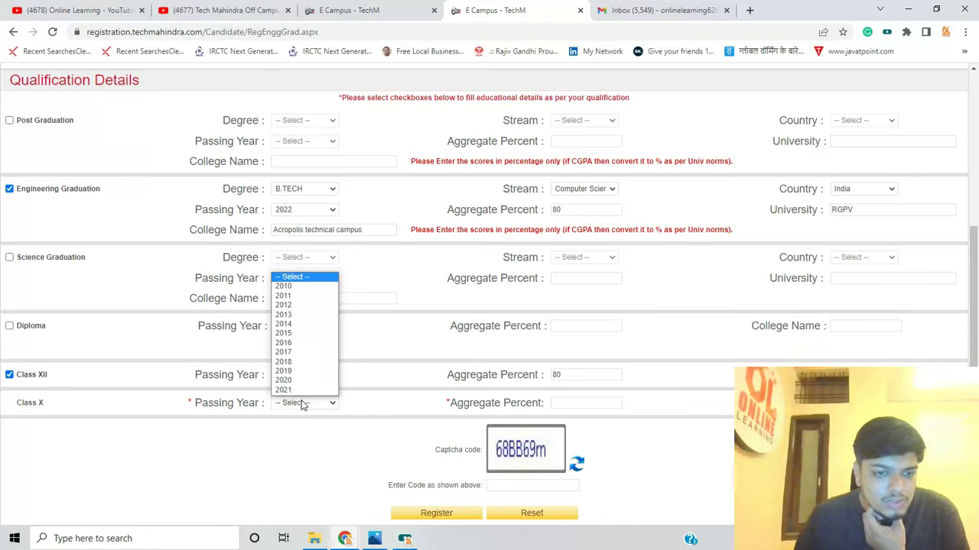
left_click(284, 333)
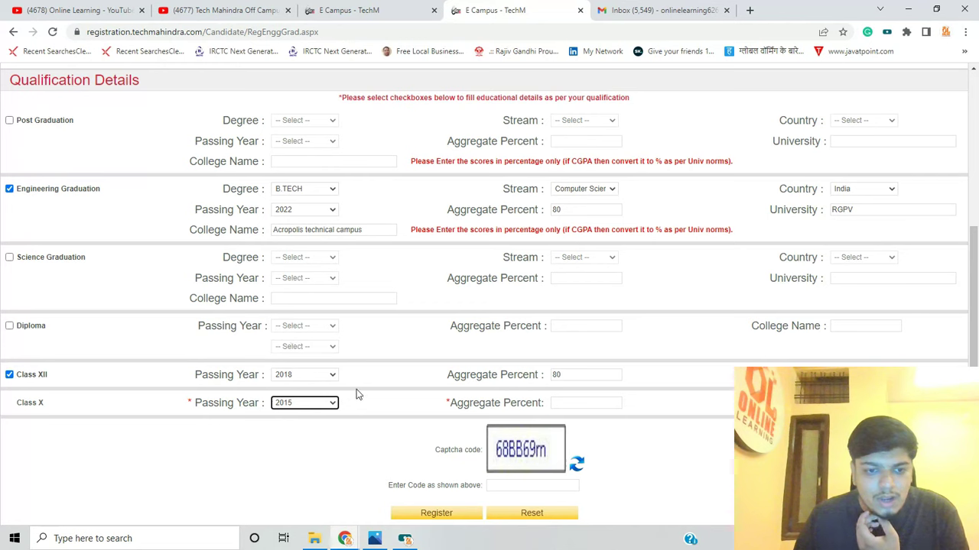
left_click(313, 404)
left_click(312, 405)
left_click(572, 405)
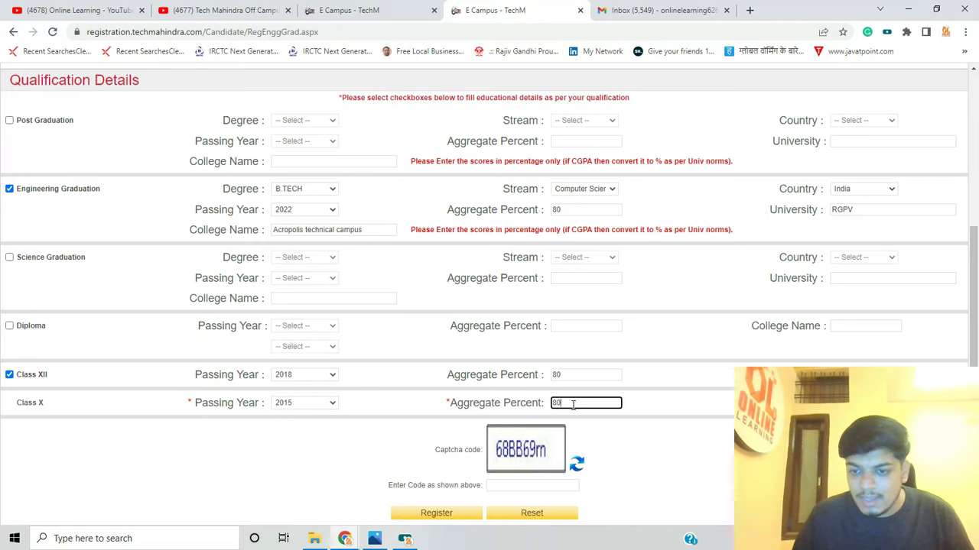
key("Tab")
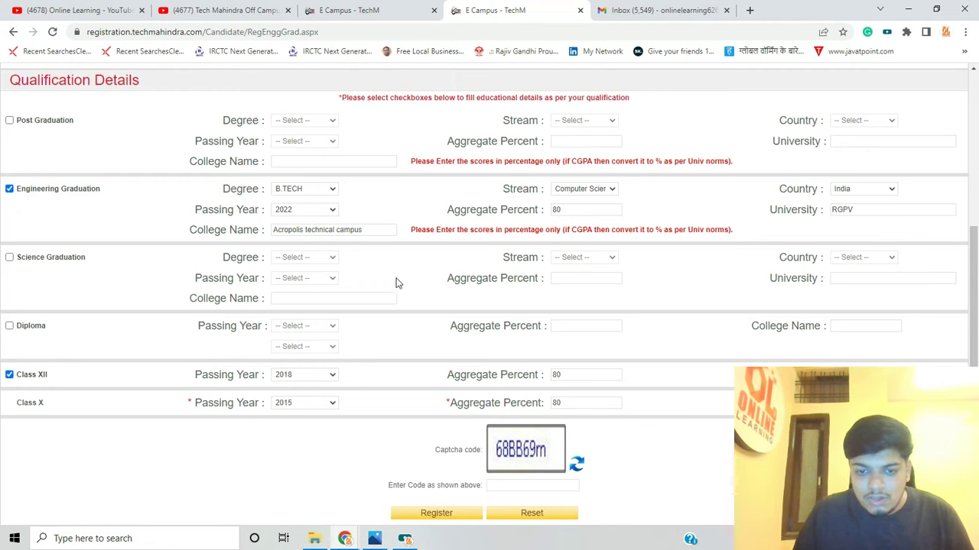
Enter the captcha and submit, dismissing the missing-fields warning
left_click(525, 485)
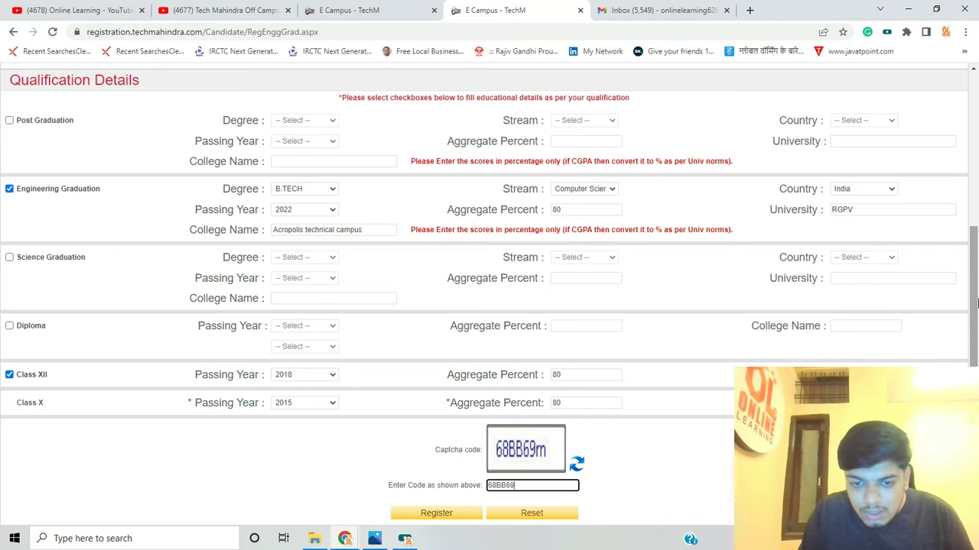
left_click(437, 514)
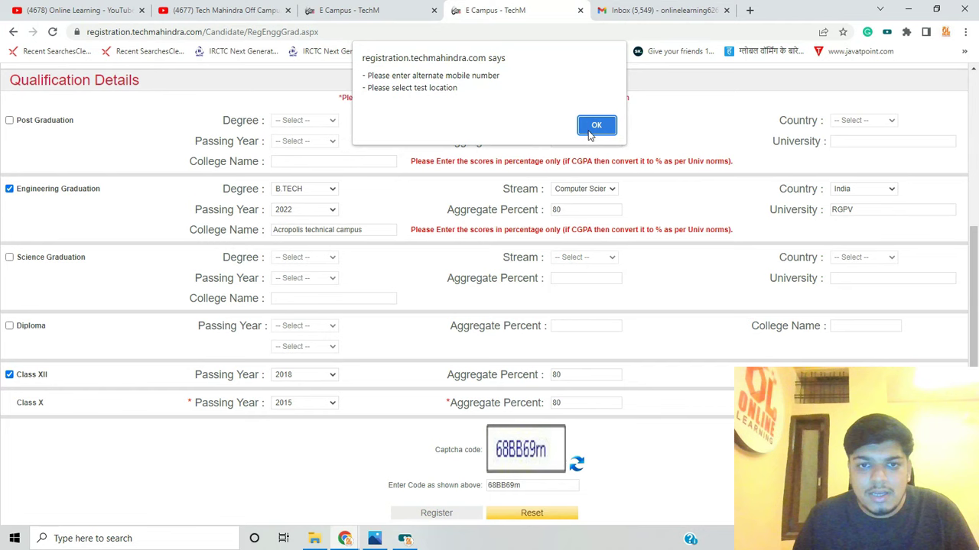
left_click(591, 130)
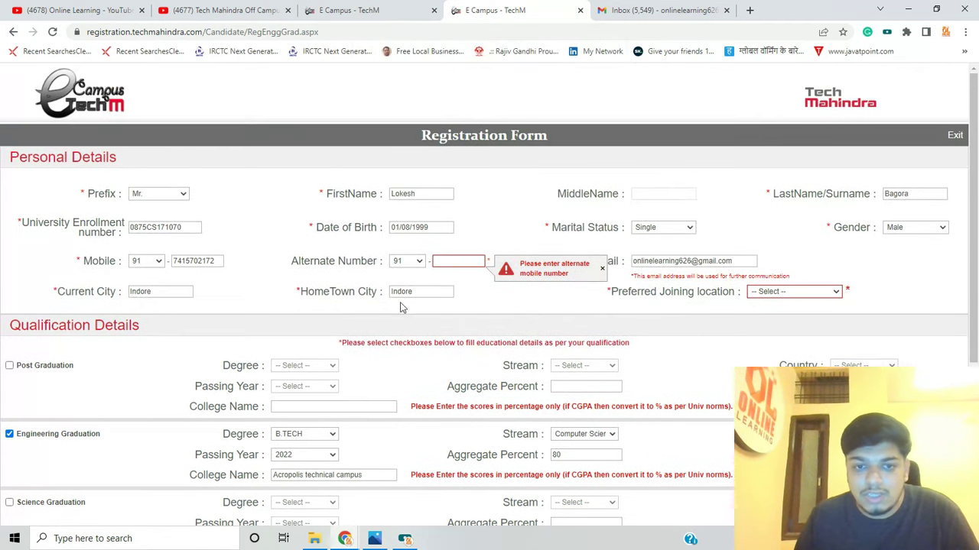
Add the alternate mobile number and choose Indore as the preferred joining location
left_click(442, 262)
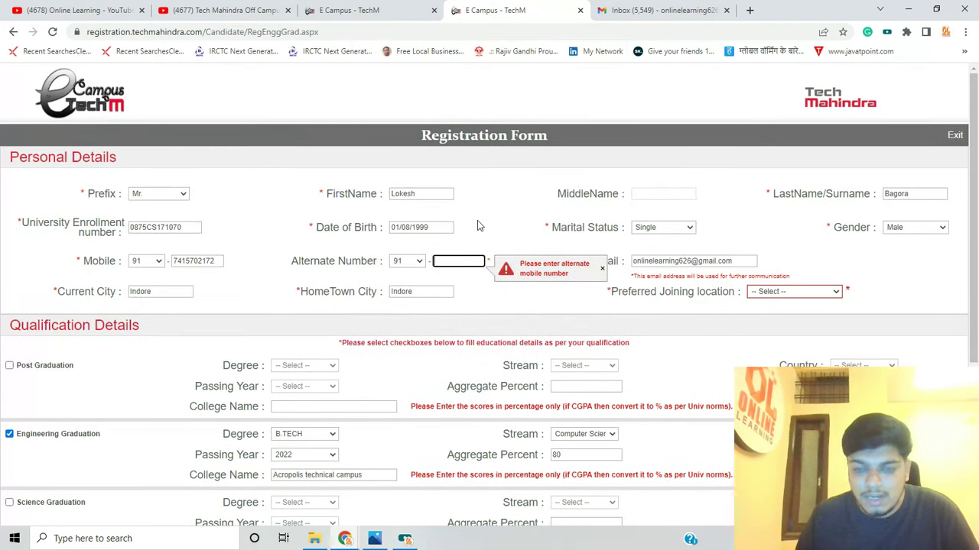
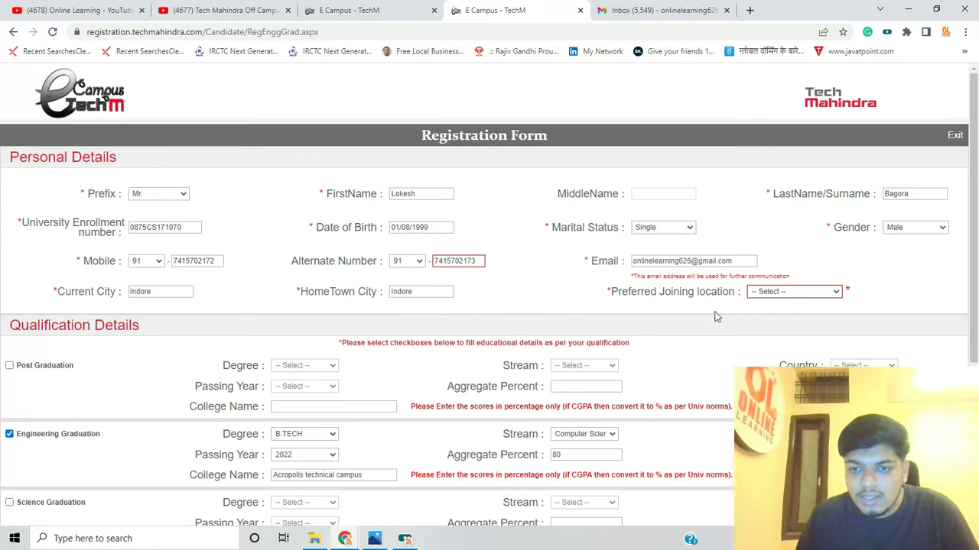
left_click(794, 295)
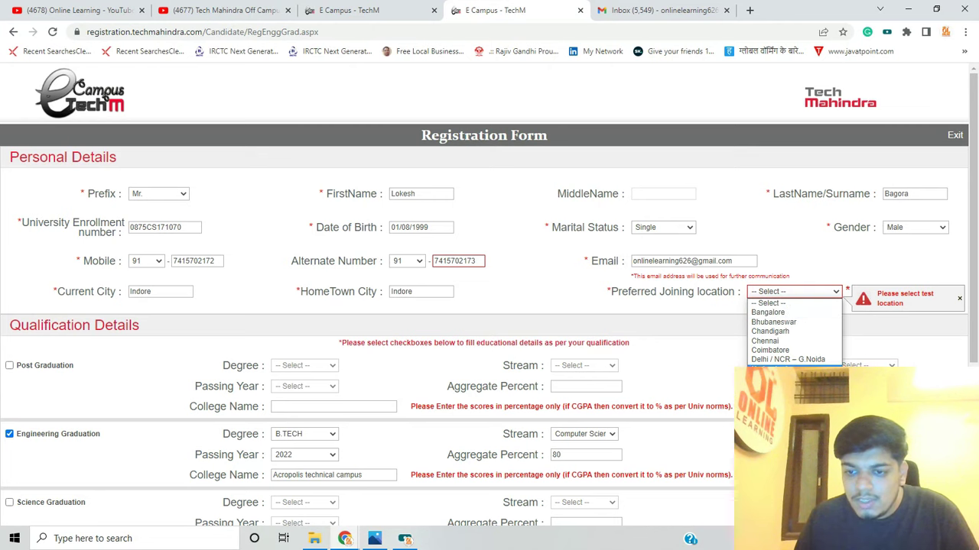
left_click(768, 379)
scroll(132, 394, "down", 3)
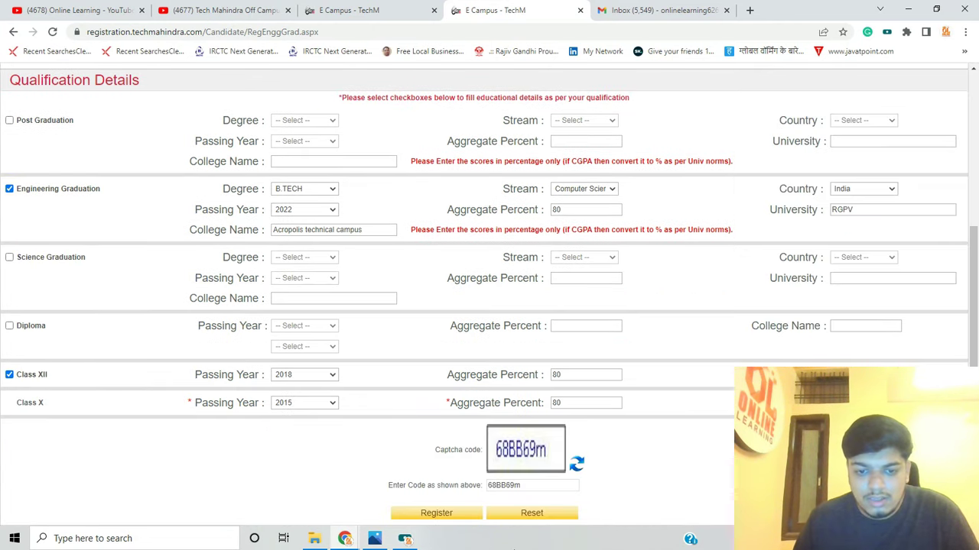
Replace the rejected captcha with the correct code and resubmit the registration form
left_click(451, 518)
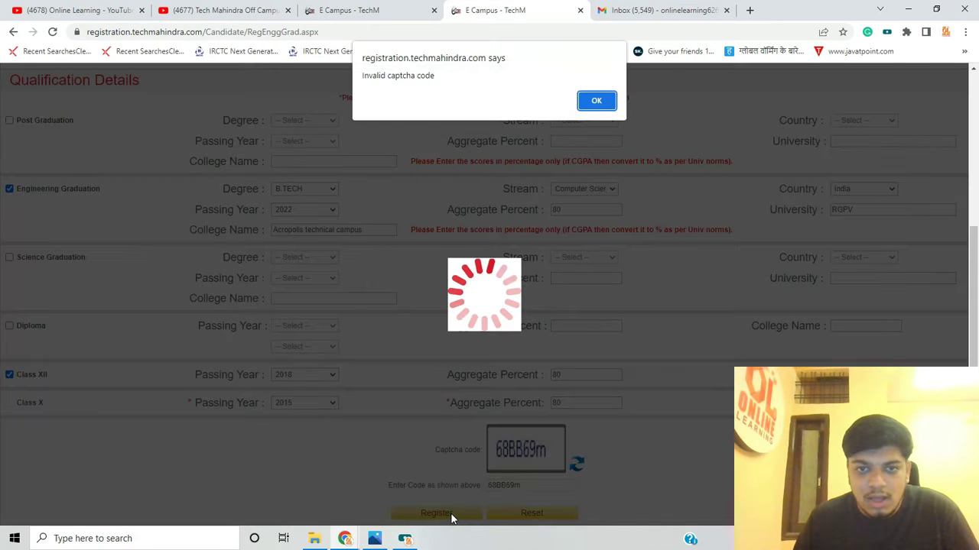
left_click(605, 100)
double_click(525, 491)
type("68BB")
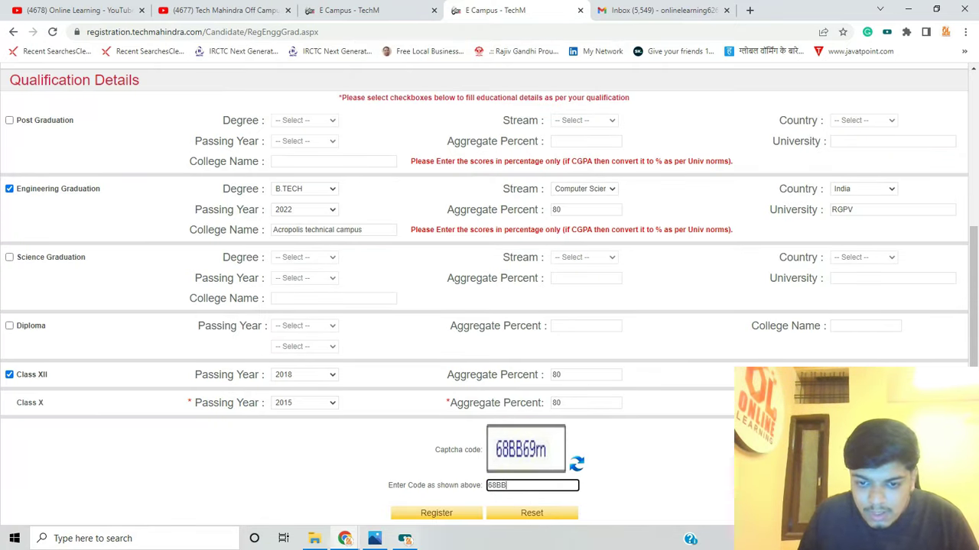
type("69m")
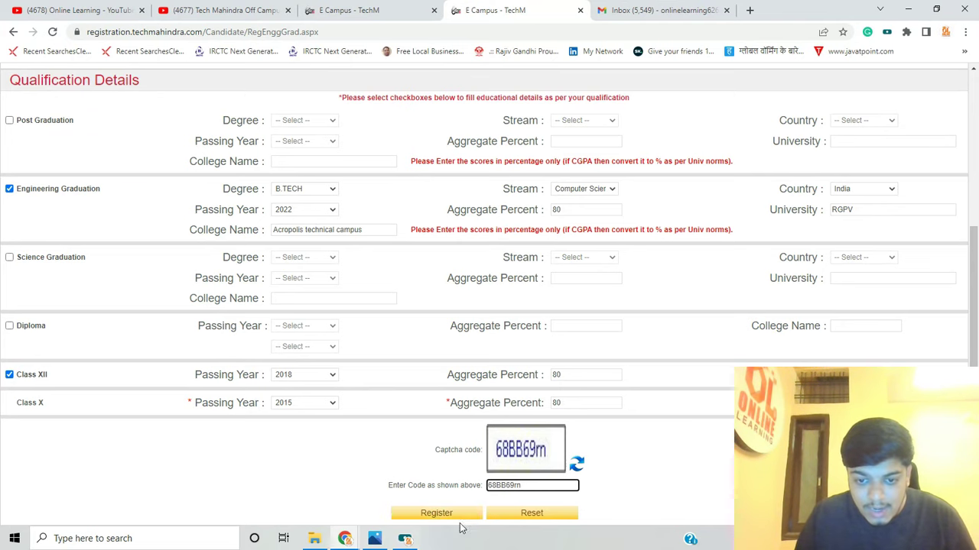
left_click(442, 512)
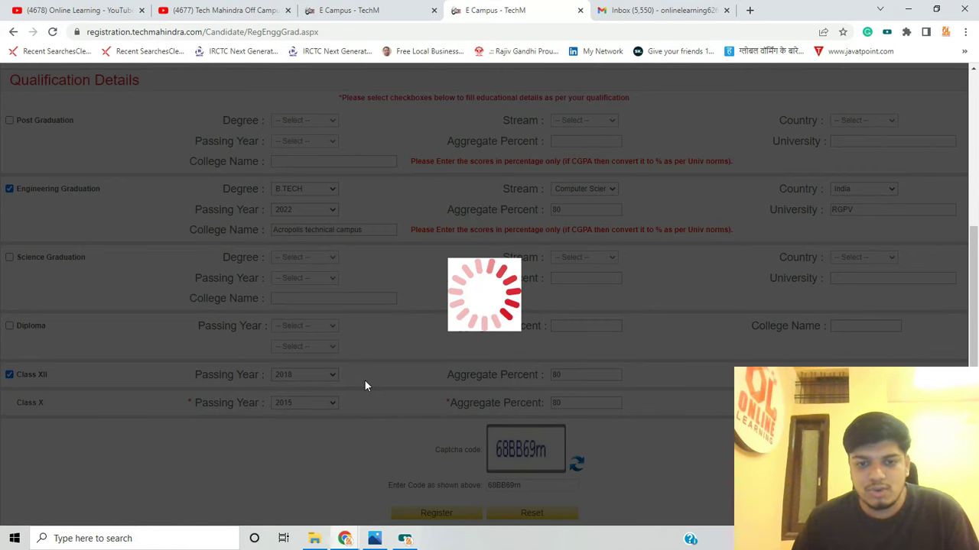
View the a dfds.png tutorial thumbnail in Photos, then return to the E Campus browser window
mouse_move(386, 542)
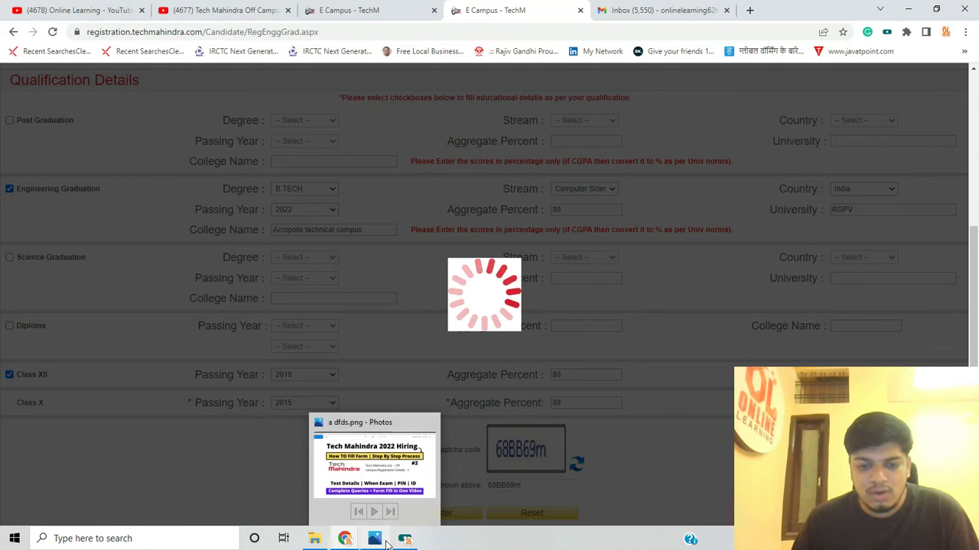
left_click(413, 489)
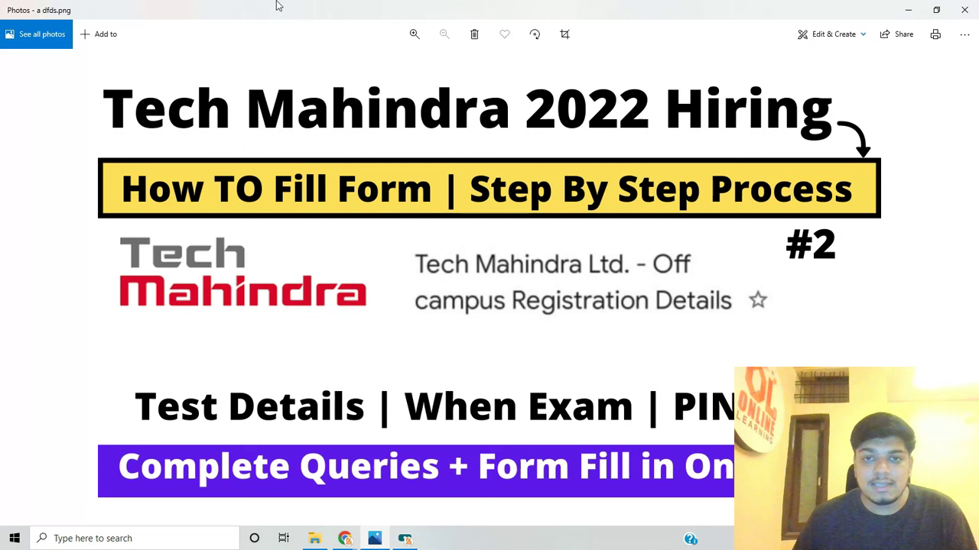
mouse_move(345, 538)
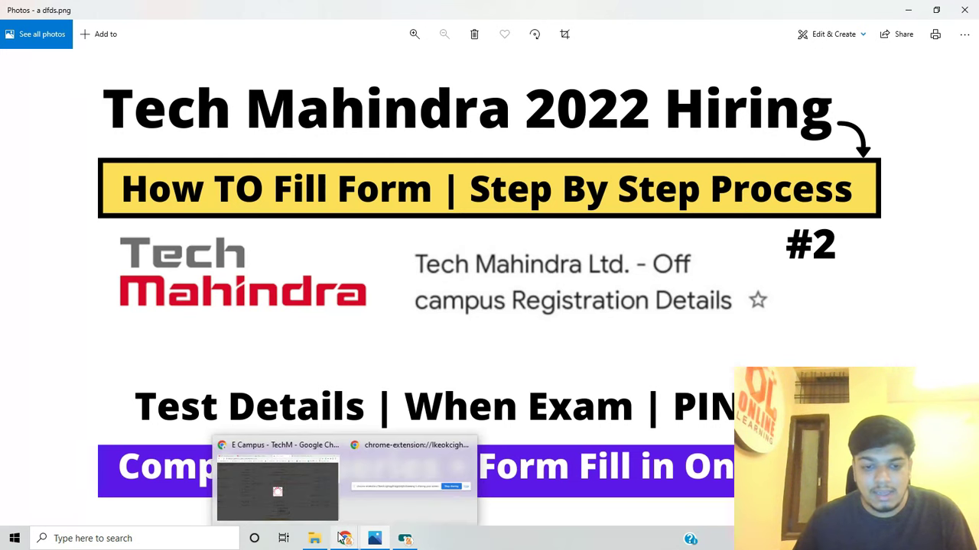
mouse_move(305, 478)
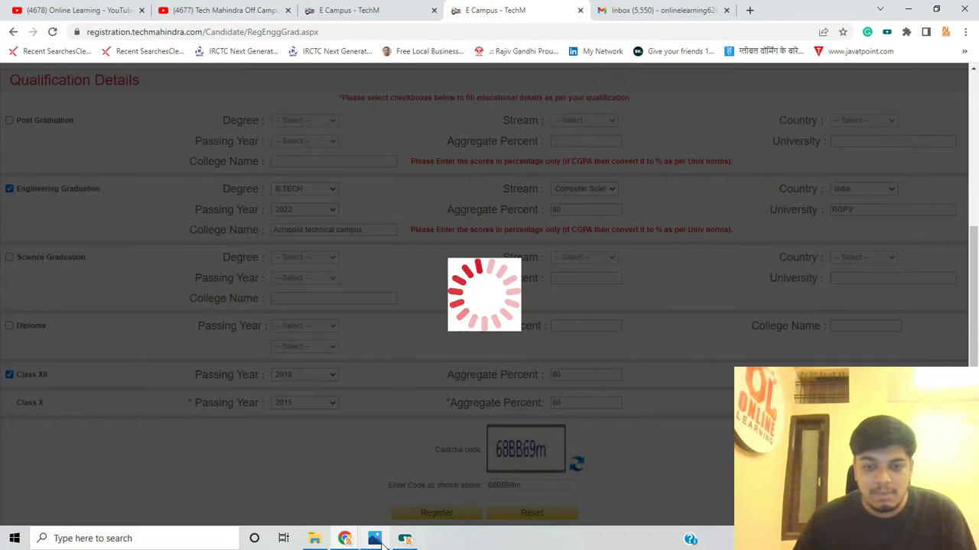
left_click(374, 539)
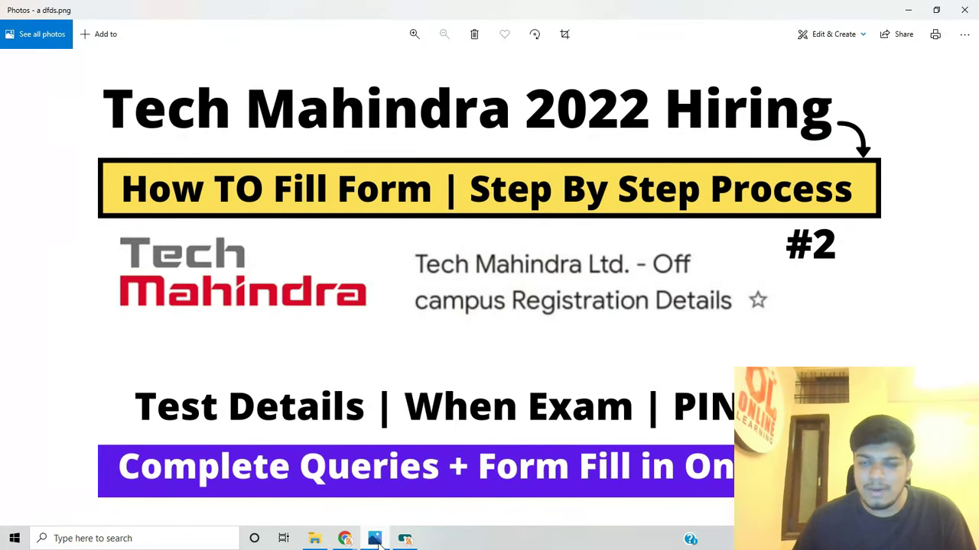
mouse_move(344, 539)
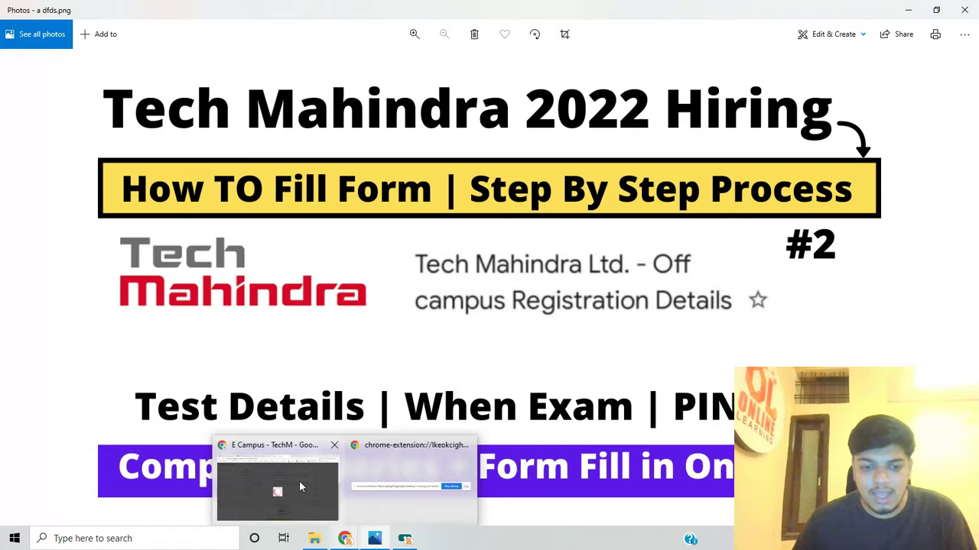
left_click(299, 480)
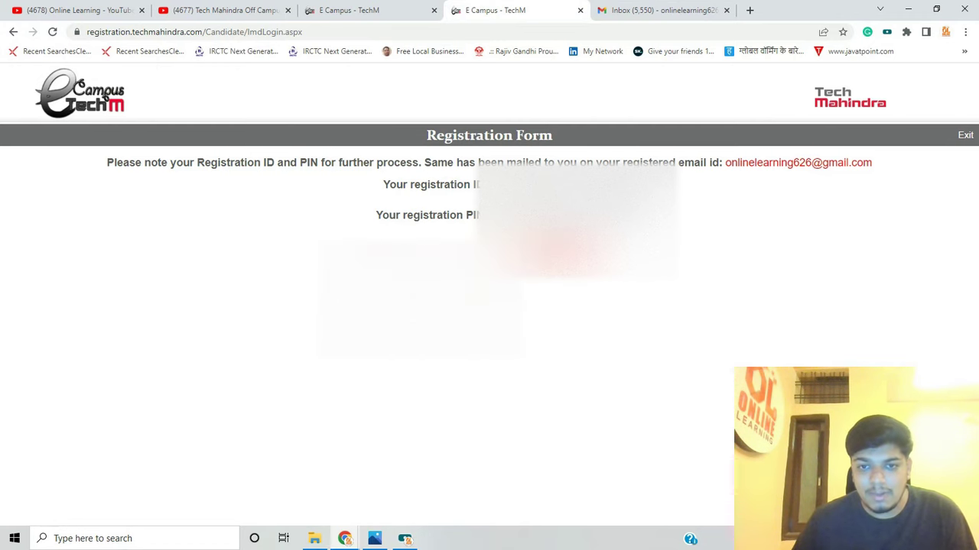
Open the ECampusTechM registration email in Gmail's Primary inbox and read down to the screening-schedule note
left_click(661, 9)
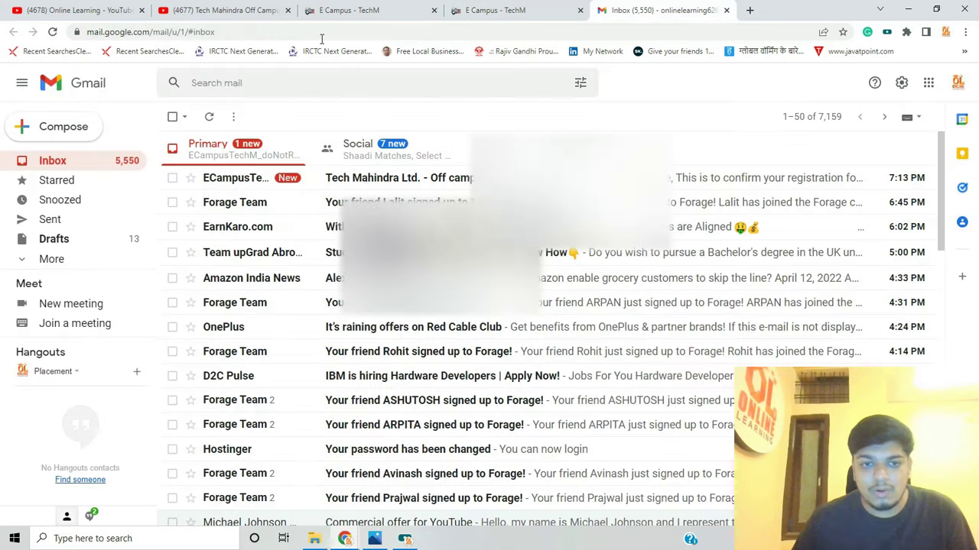
left_click(329, 180)
scroll(328, 302, "down", 1)
scroll(306, 290, "up", 1)
scroll(338, 229, "down", 2)
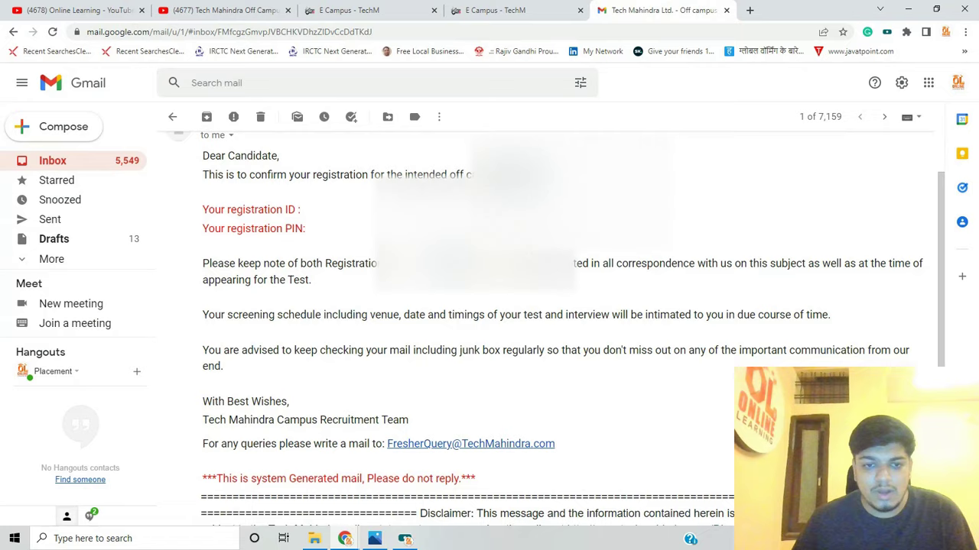
scroll(417, 289, "down", 3)
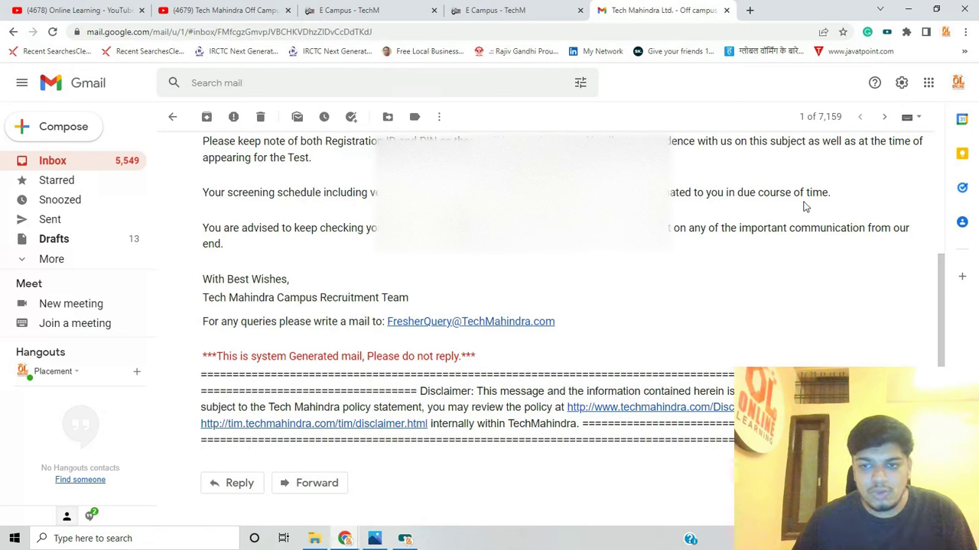
left_click_drag(358, 228, 448, 229)
left_click(448, 230)
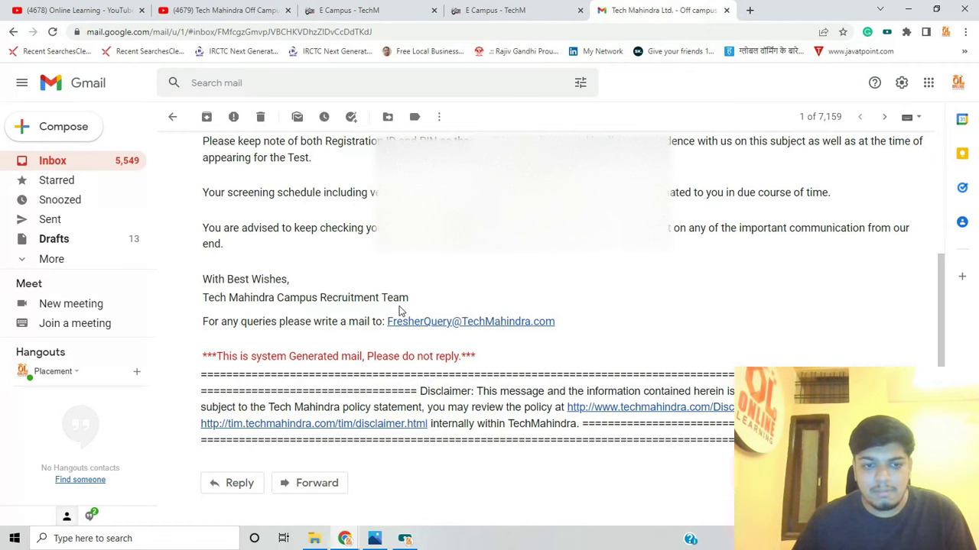
Close the registration ID and PIN confirmation in the E Campus - TechM tab
left_click(466, 10)
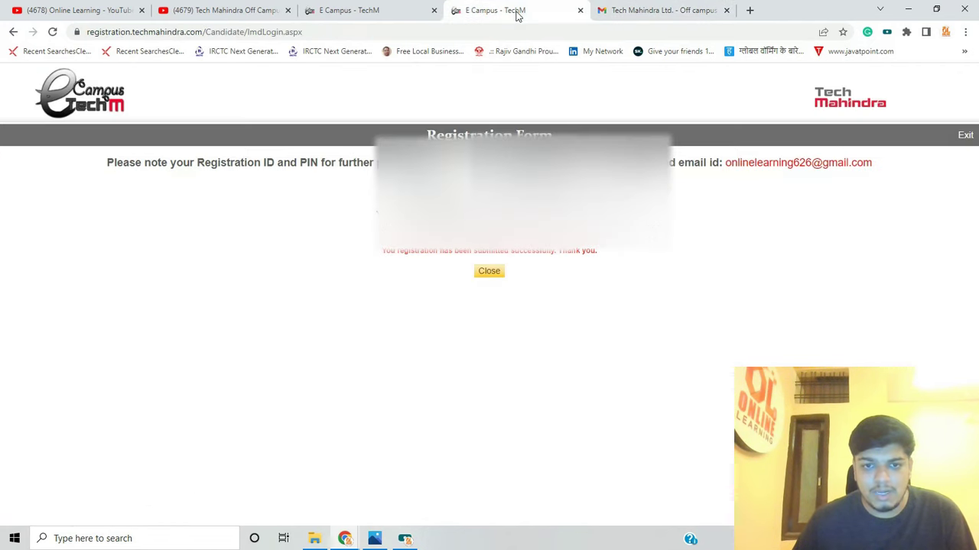
left_click(493, 278)
left_click(404, 539)
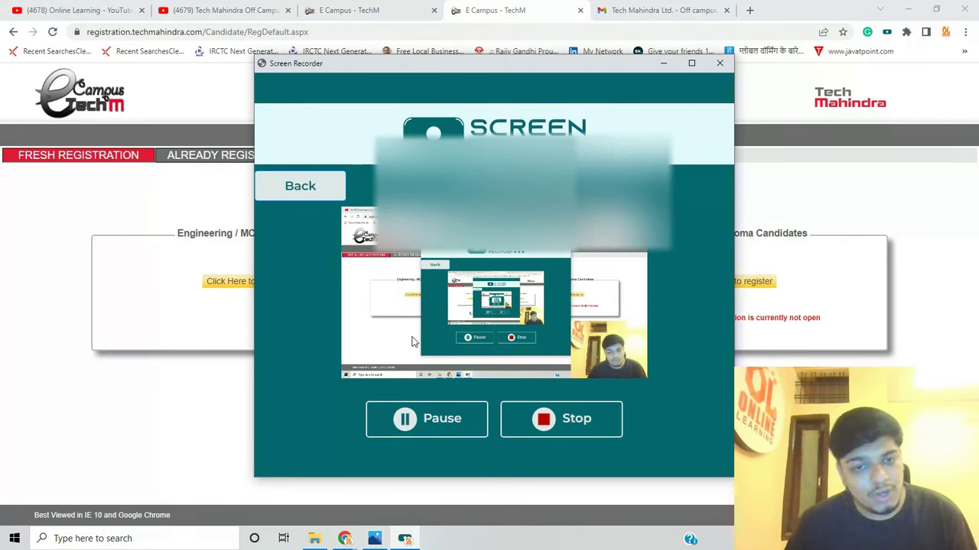